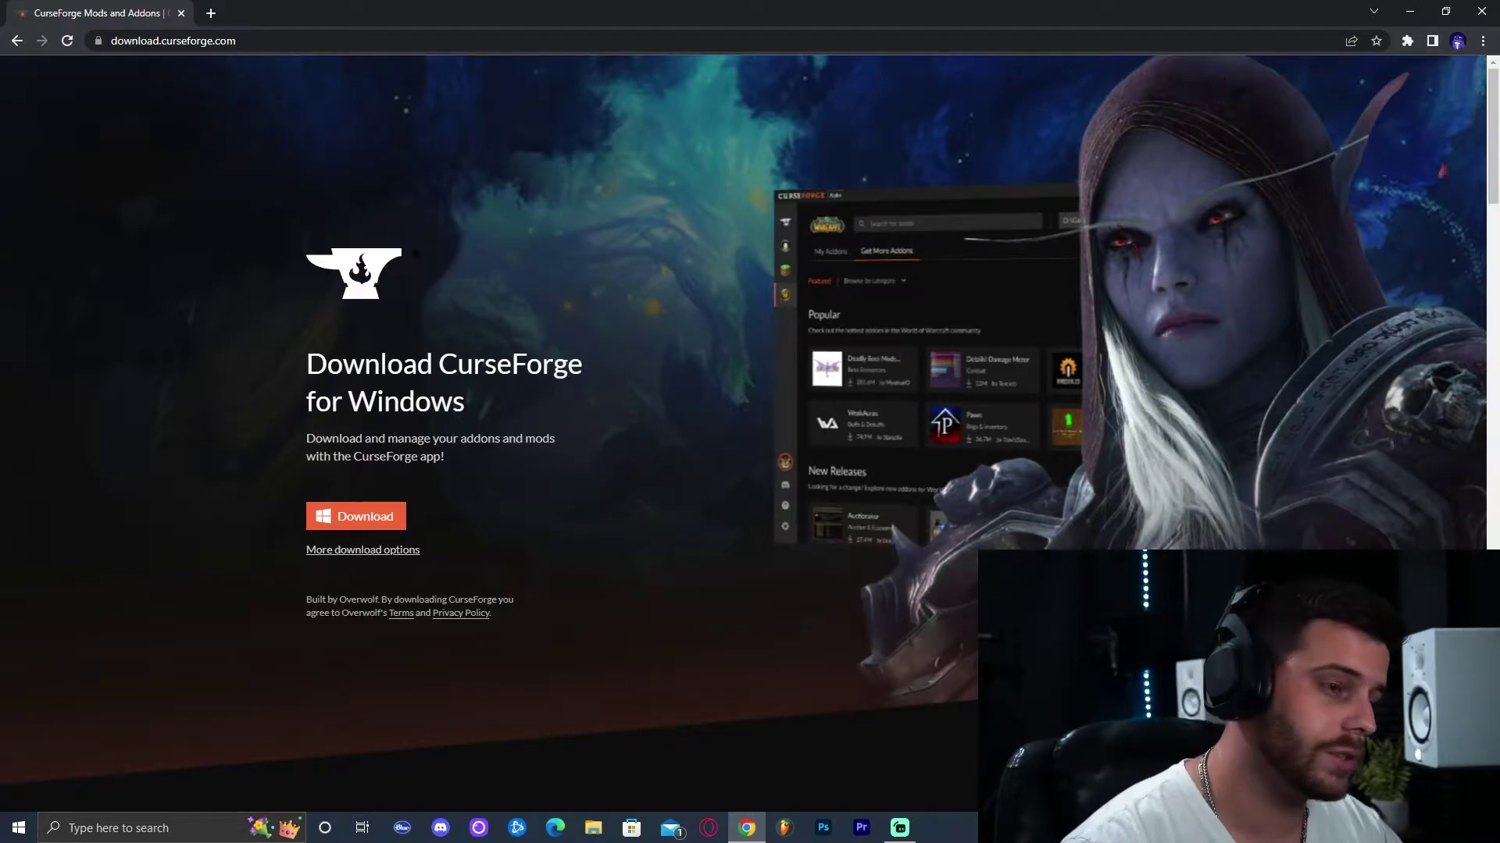
Download the CurseForge Windows installer, drag it onto the desktop, and close Chrome.
left_click(351, 513)
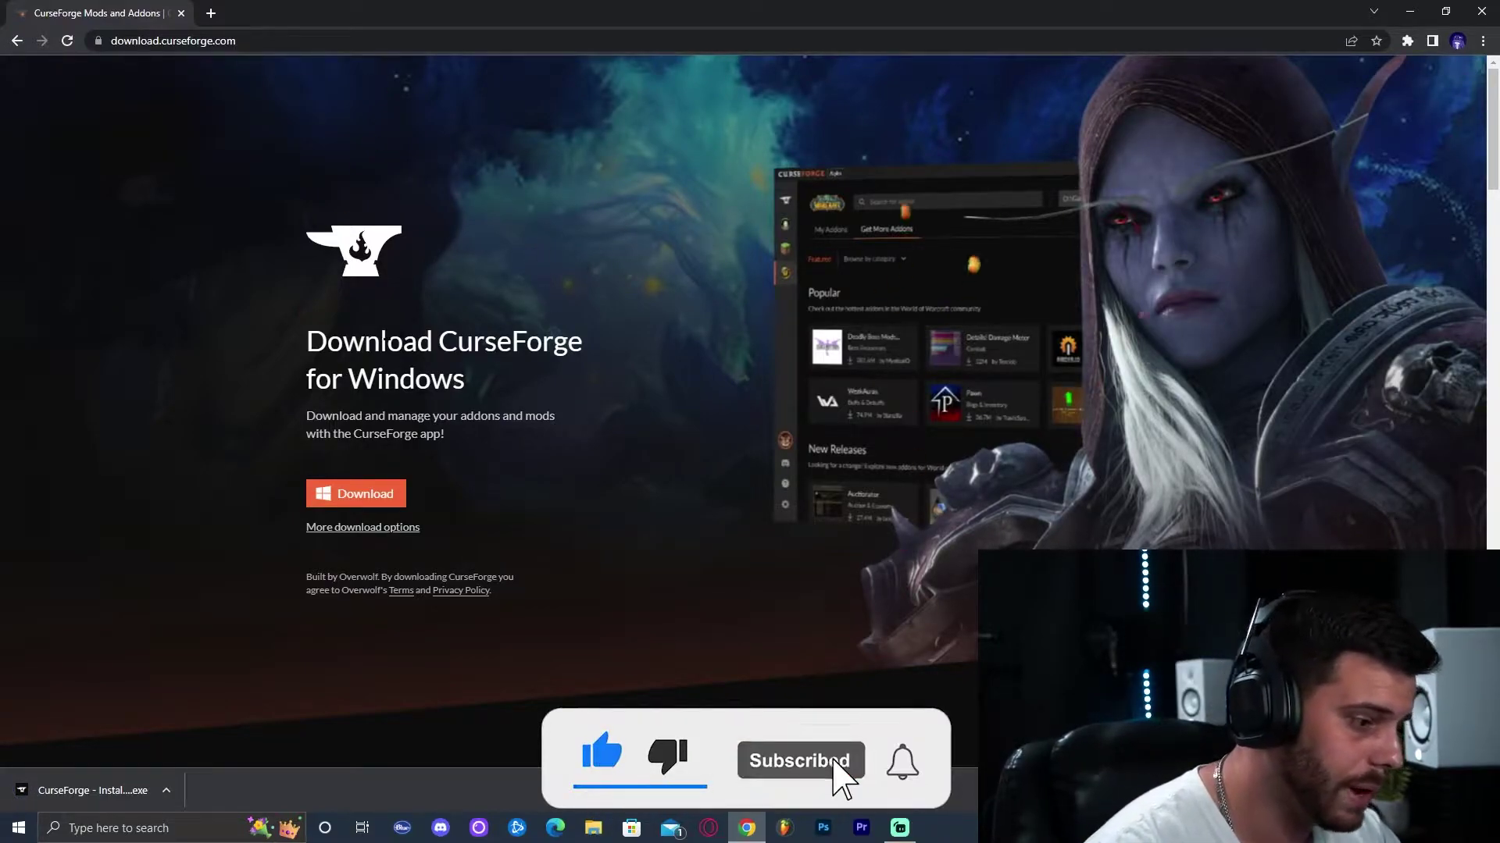
left_click_drag(797, 14, 798, 53)
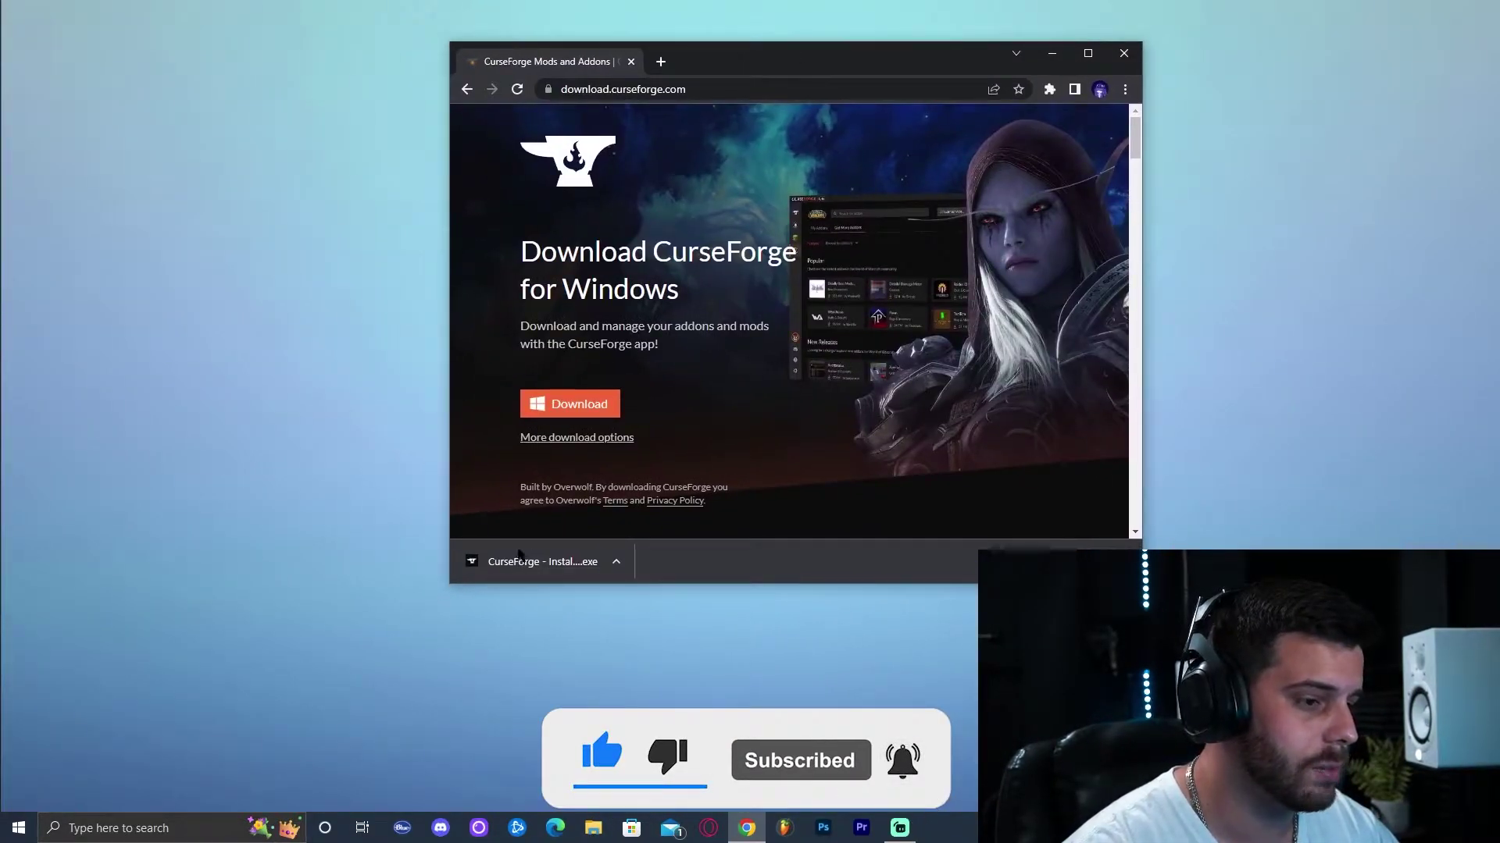
left_click_drag(598, 578, 336, 344)
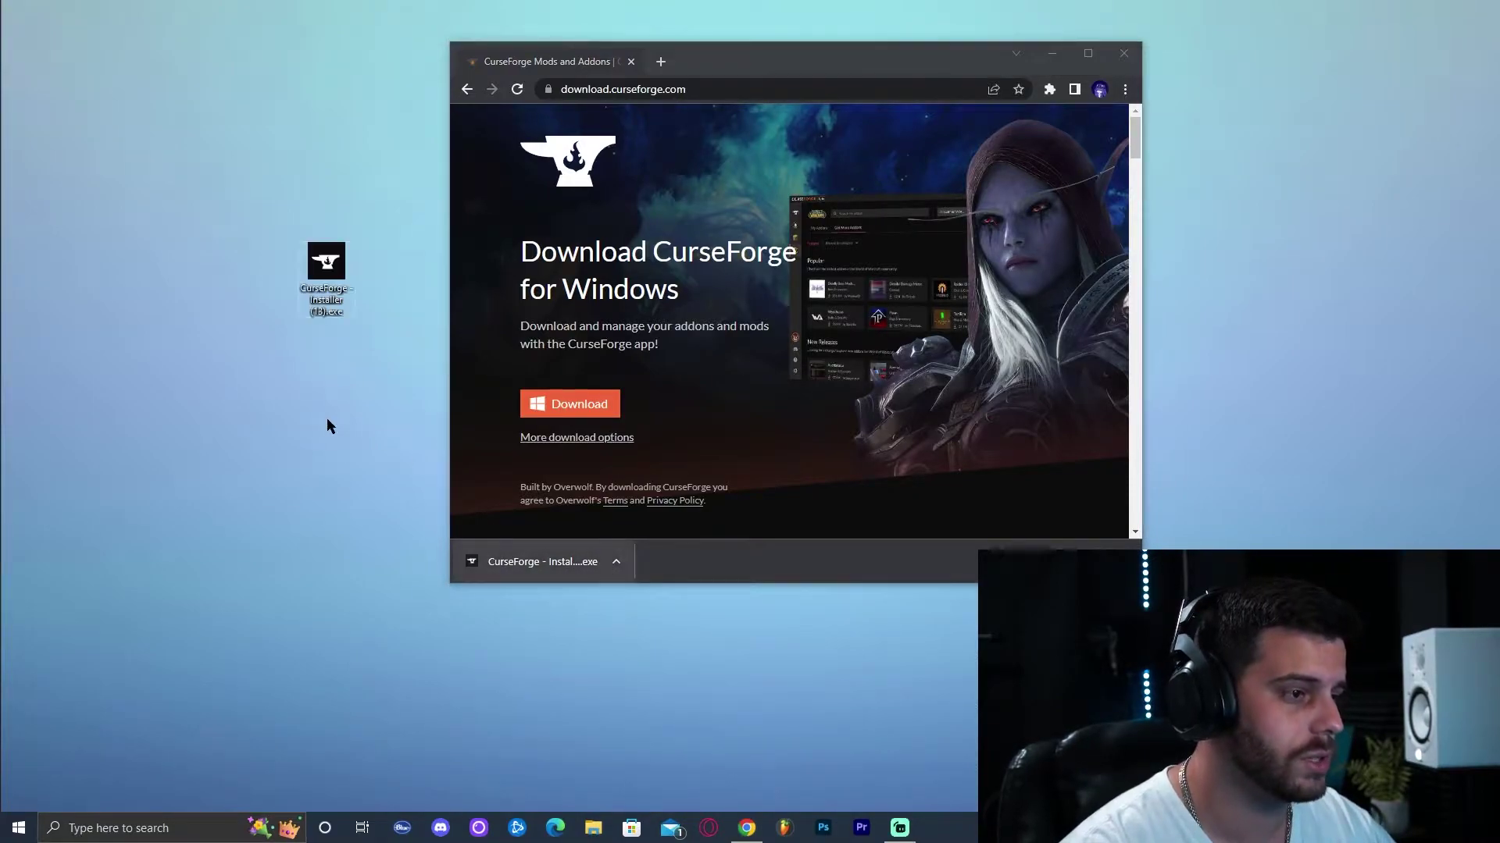
left_click(1123, 54)
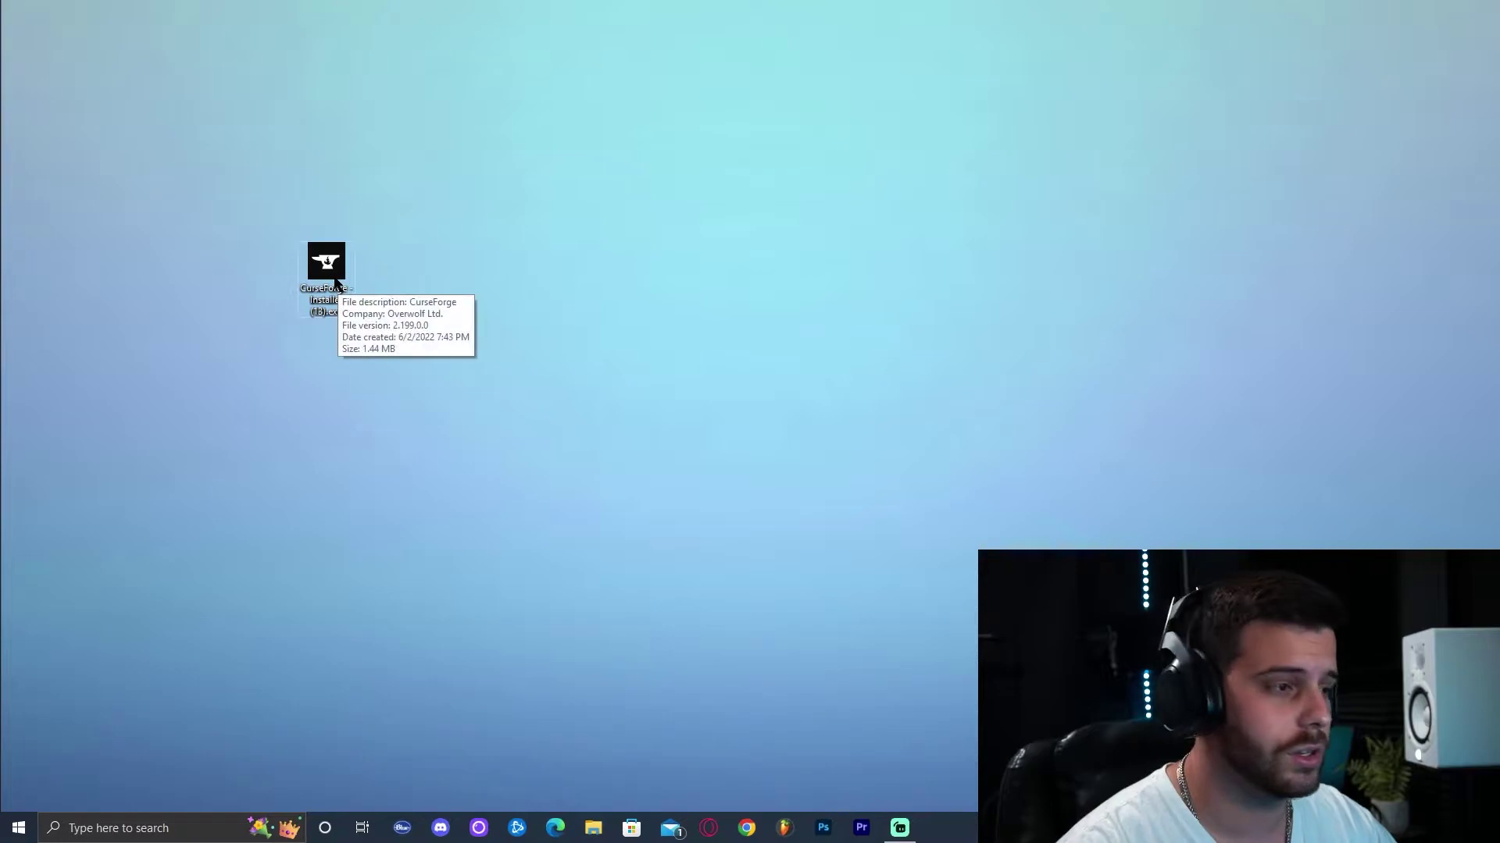
Run the CurseForge installer, accept Overwolf's terms, and install without the Outplayed app.
double_click(331, 282)
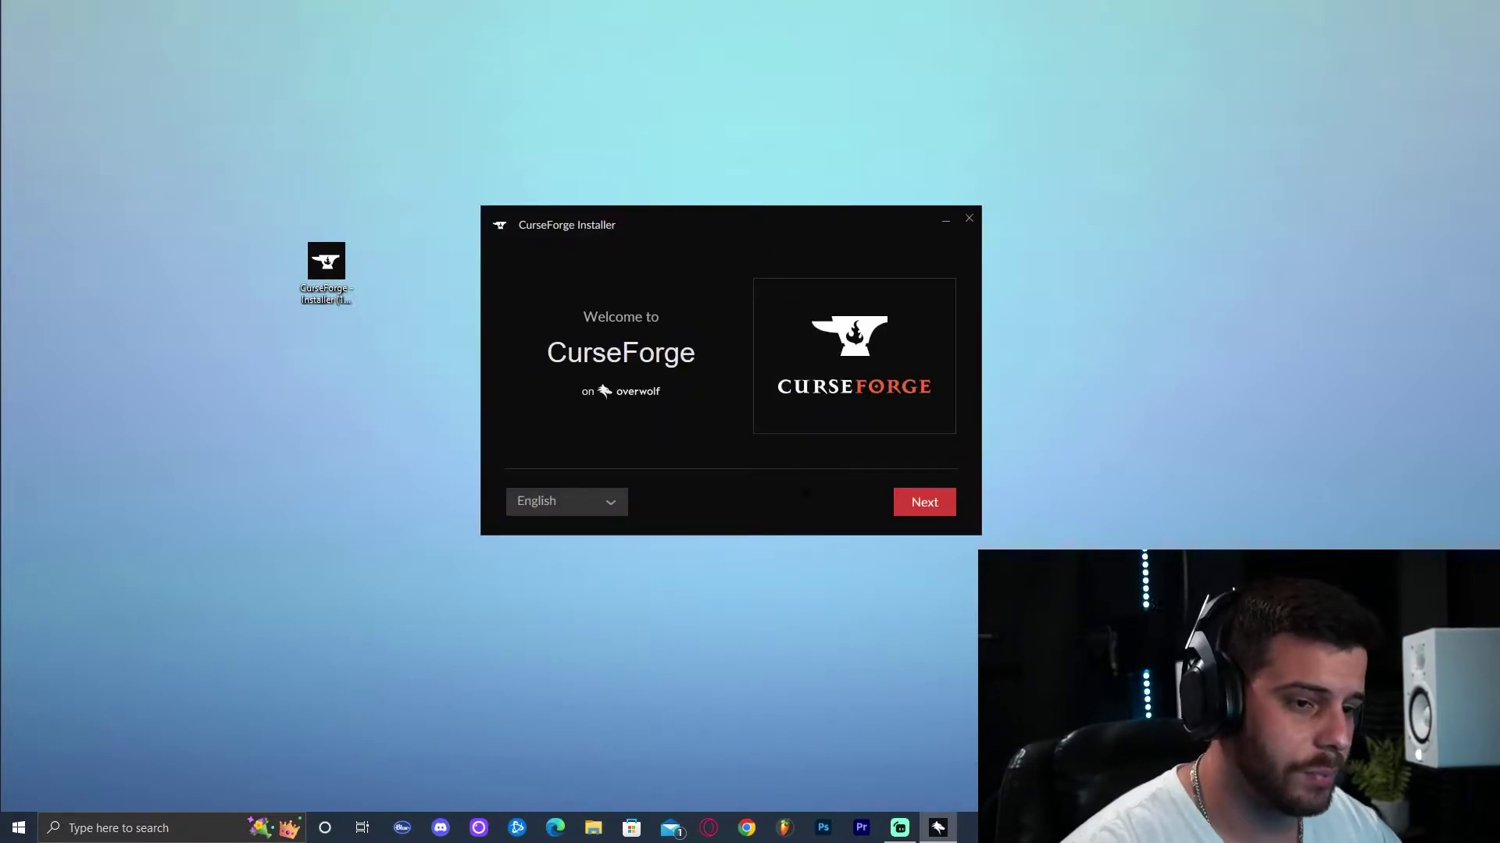
left_click(924, 507)
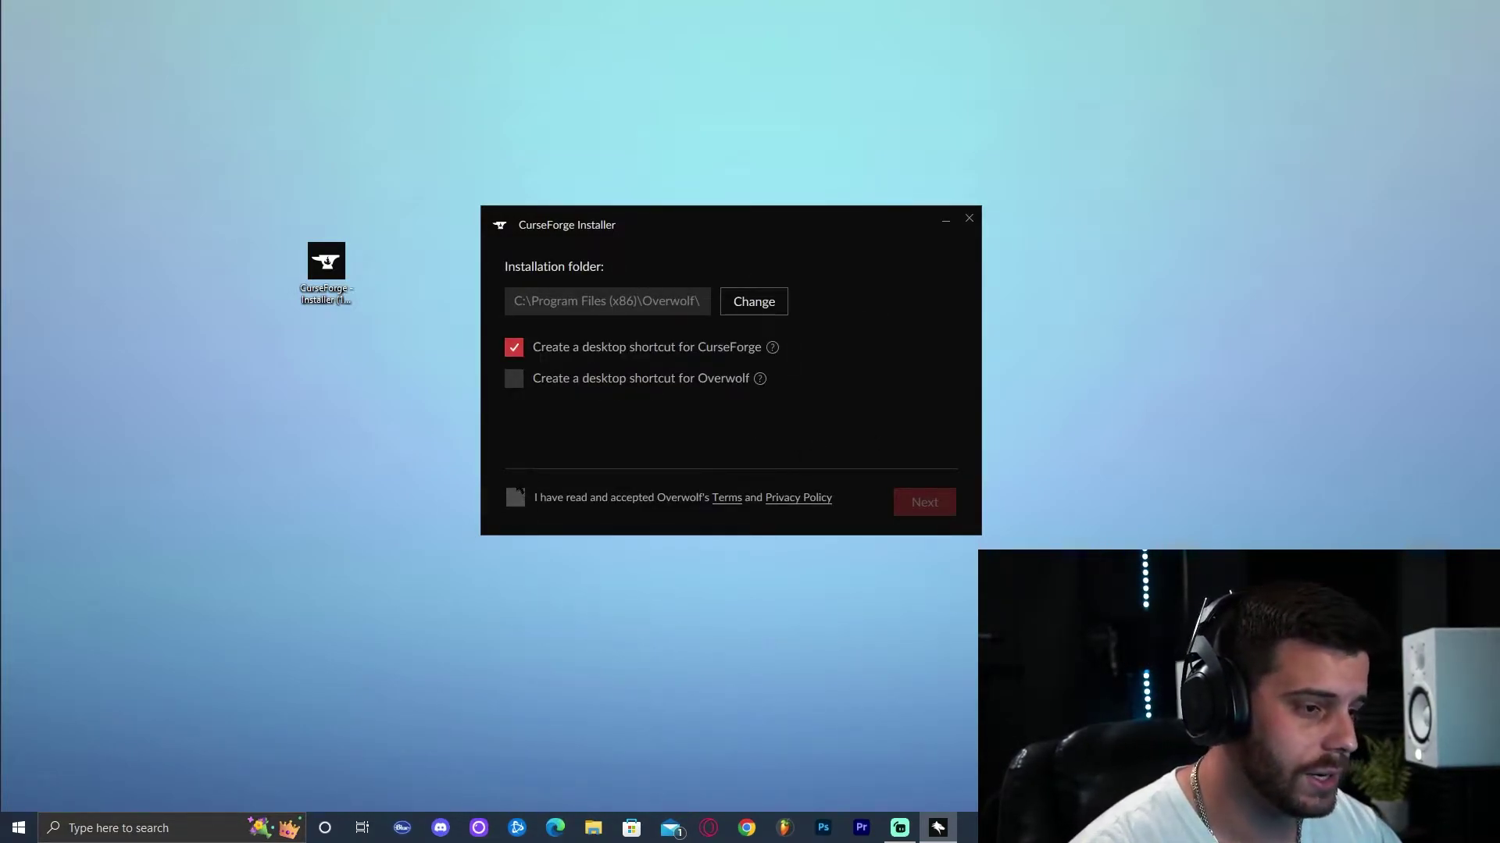
left_click(515, 498)
left_click(924, 502)
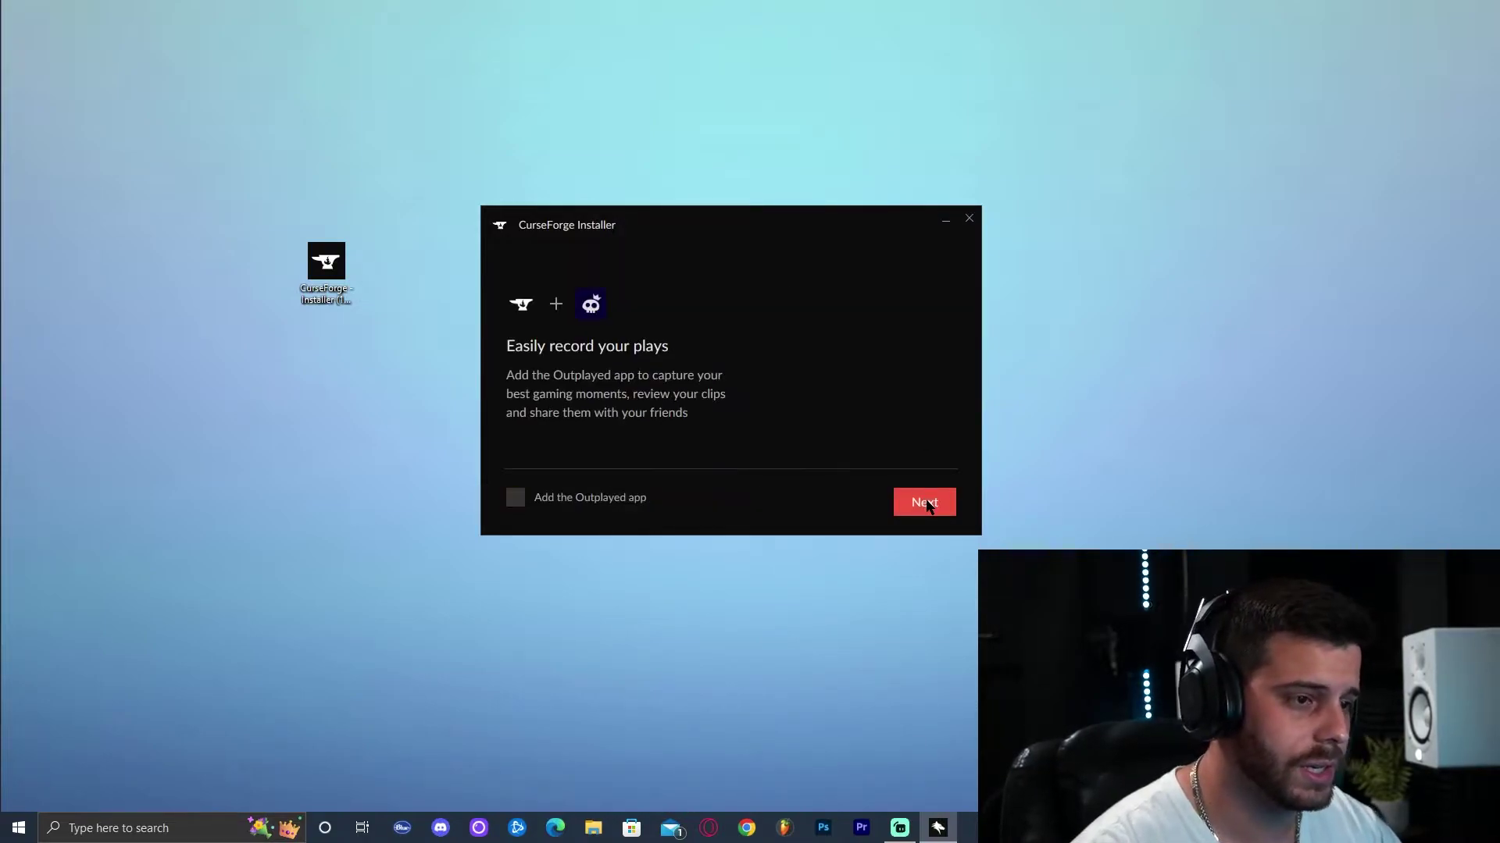
left_click(924, 502)
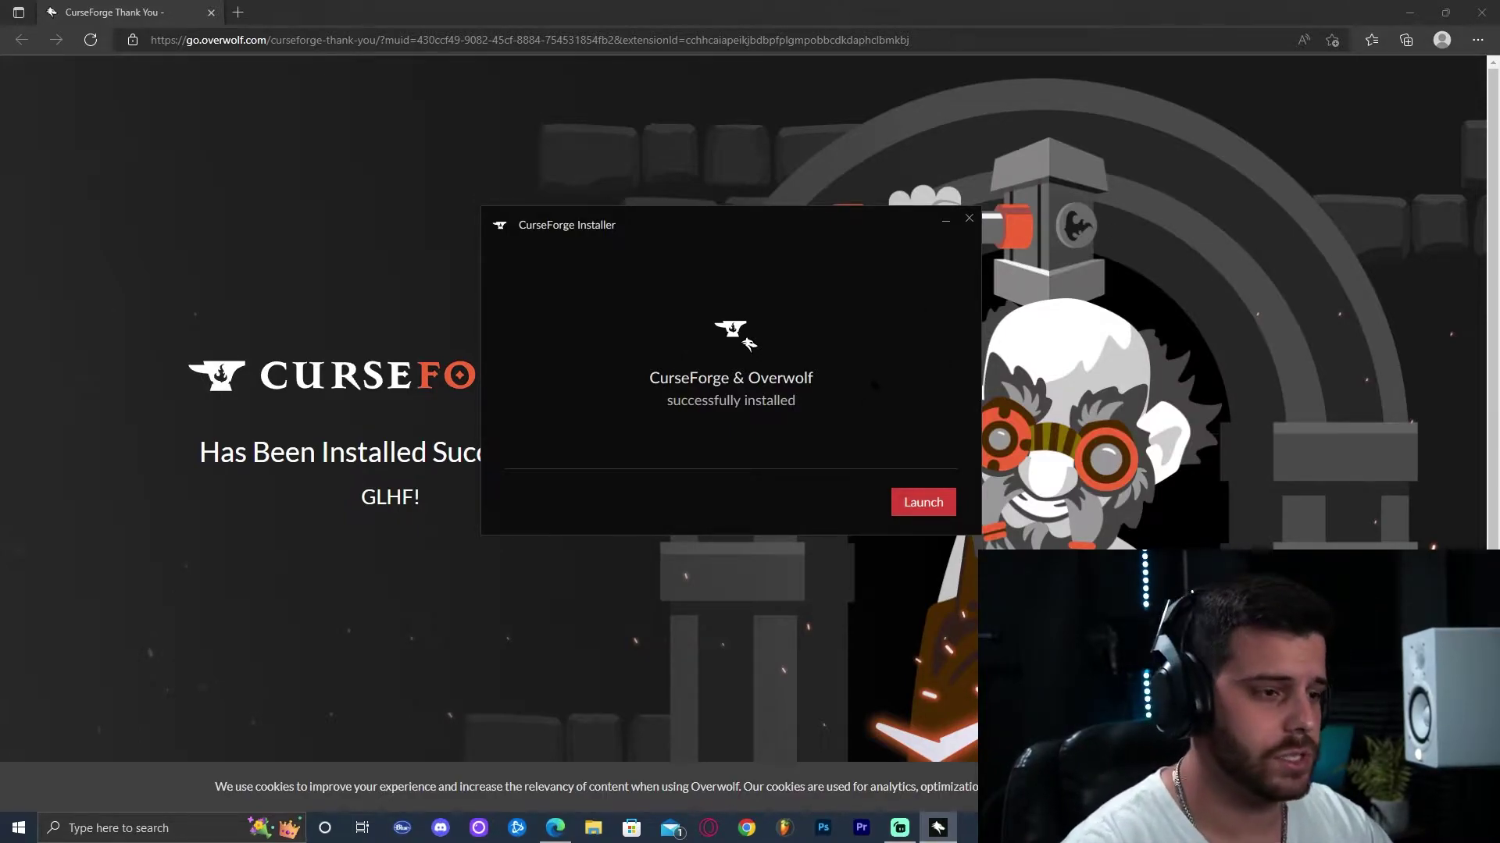
left_click(1481, 12)
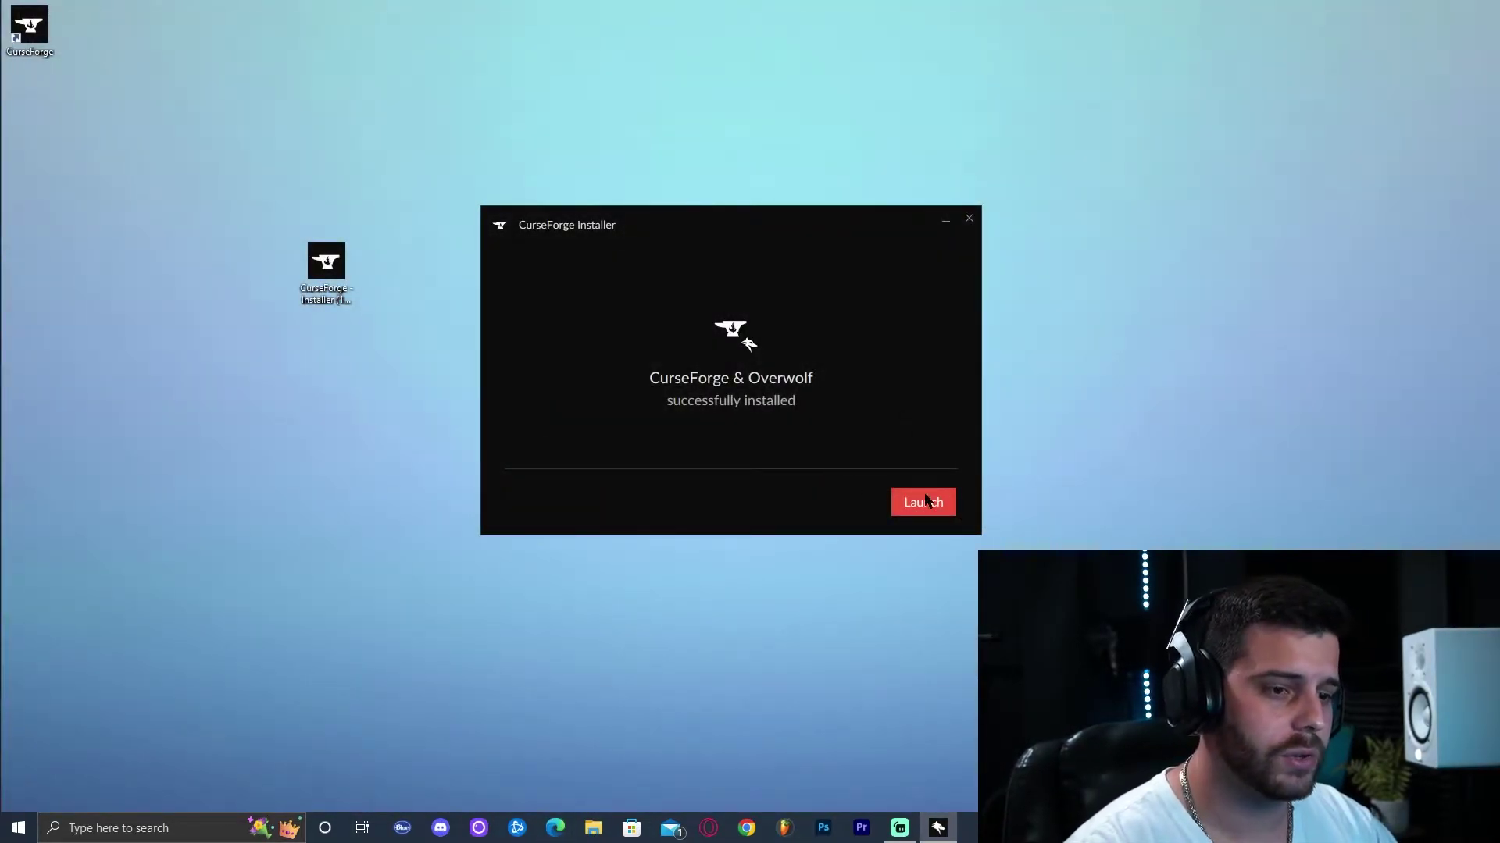
Close the installer, skip the welcome intro, and choose Minecraft to reach My Modpacks.
left_click(969, 218)
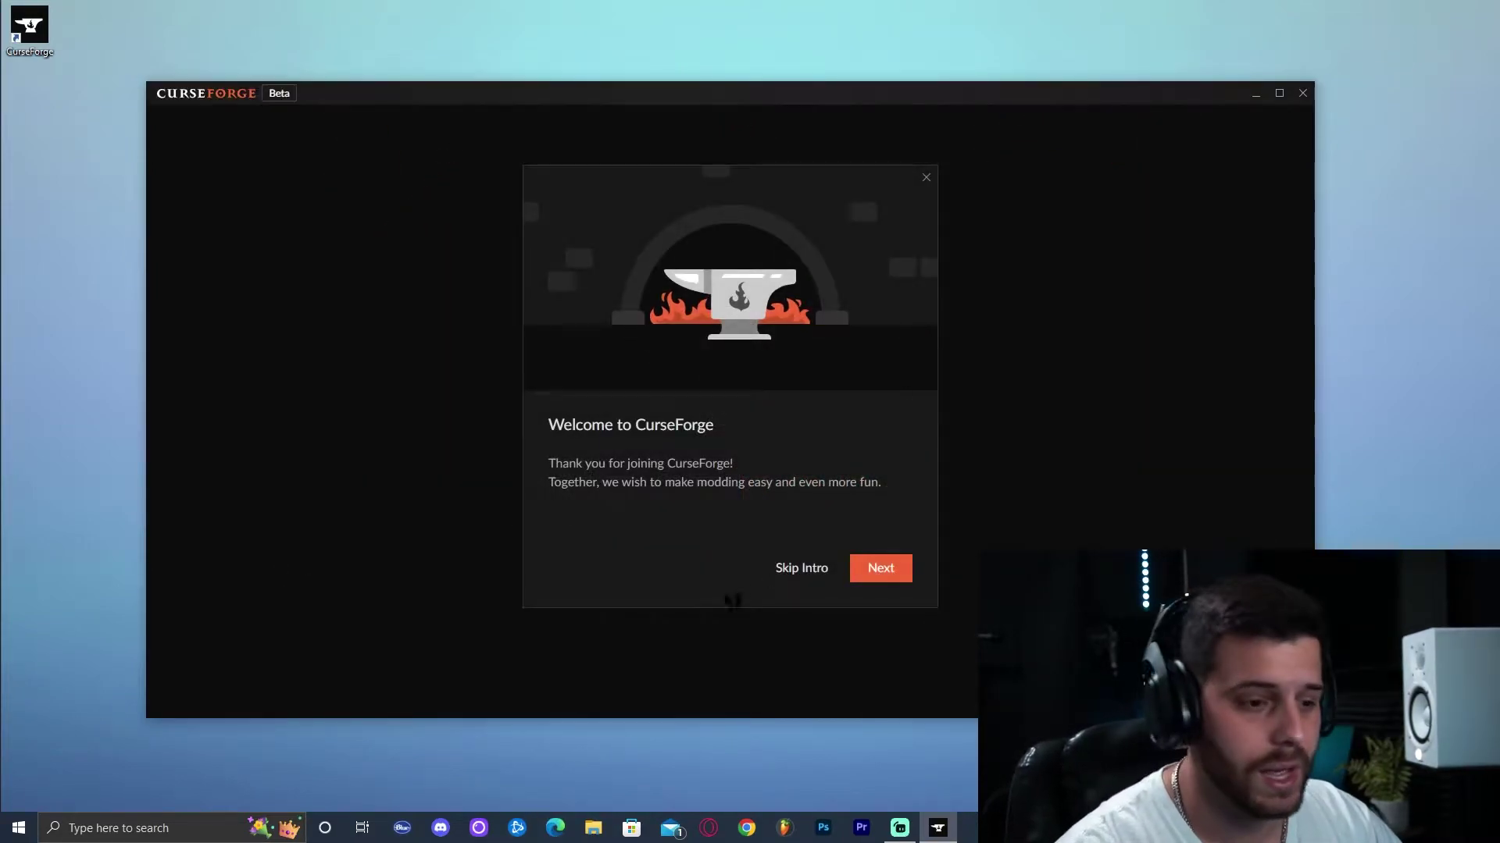
left_click(793, 570)
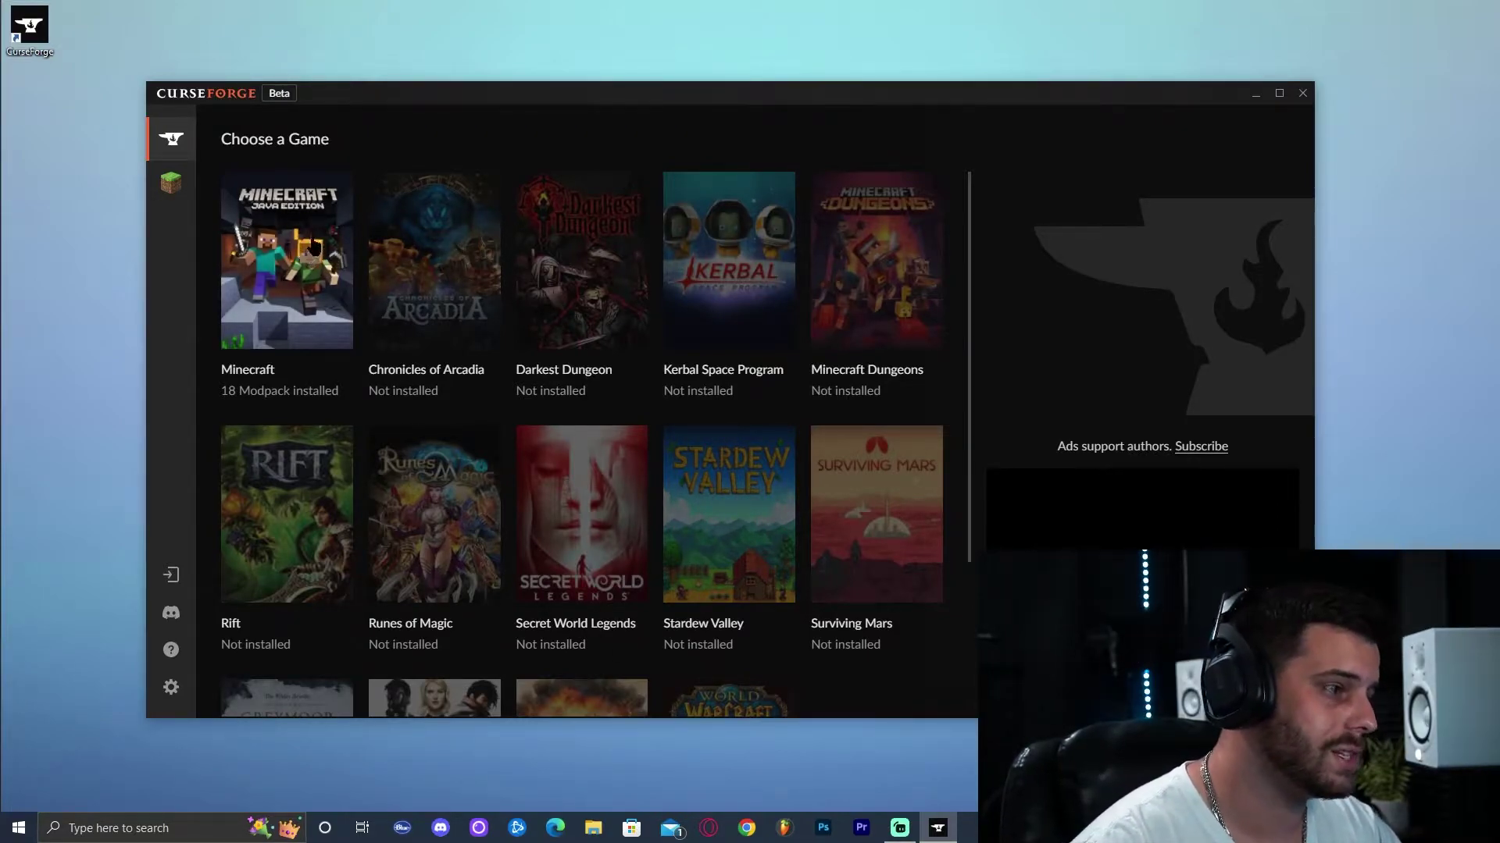
left_click(298, 230)
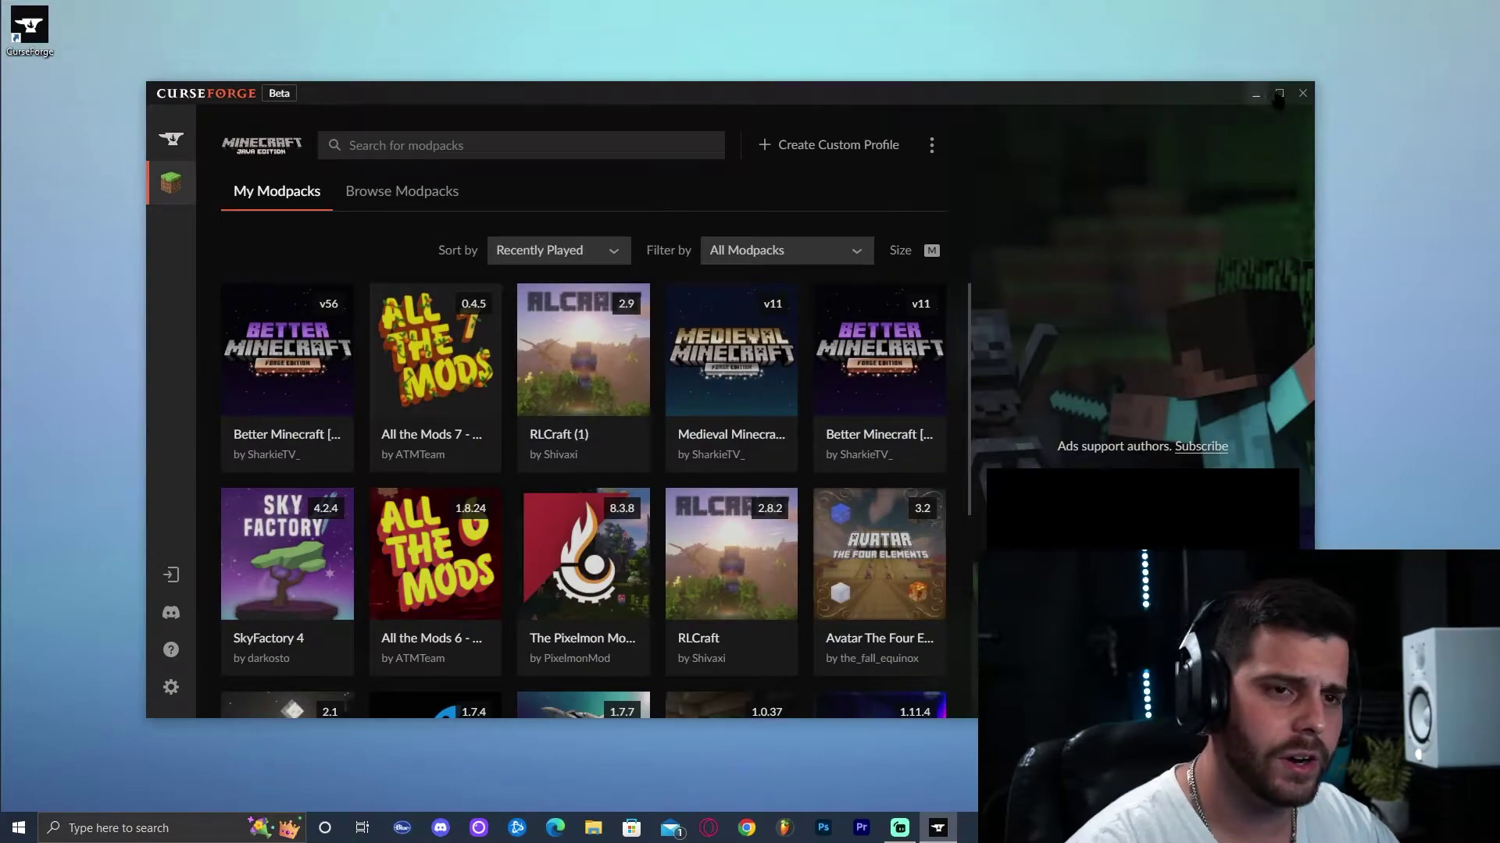
Maximize CurseForge and scroll through the Browse Modpacks catalogue.
left_click(1278, 93)
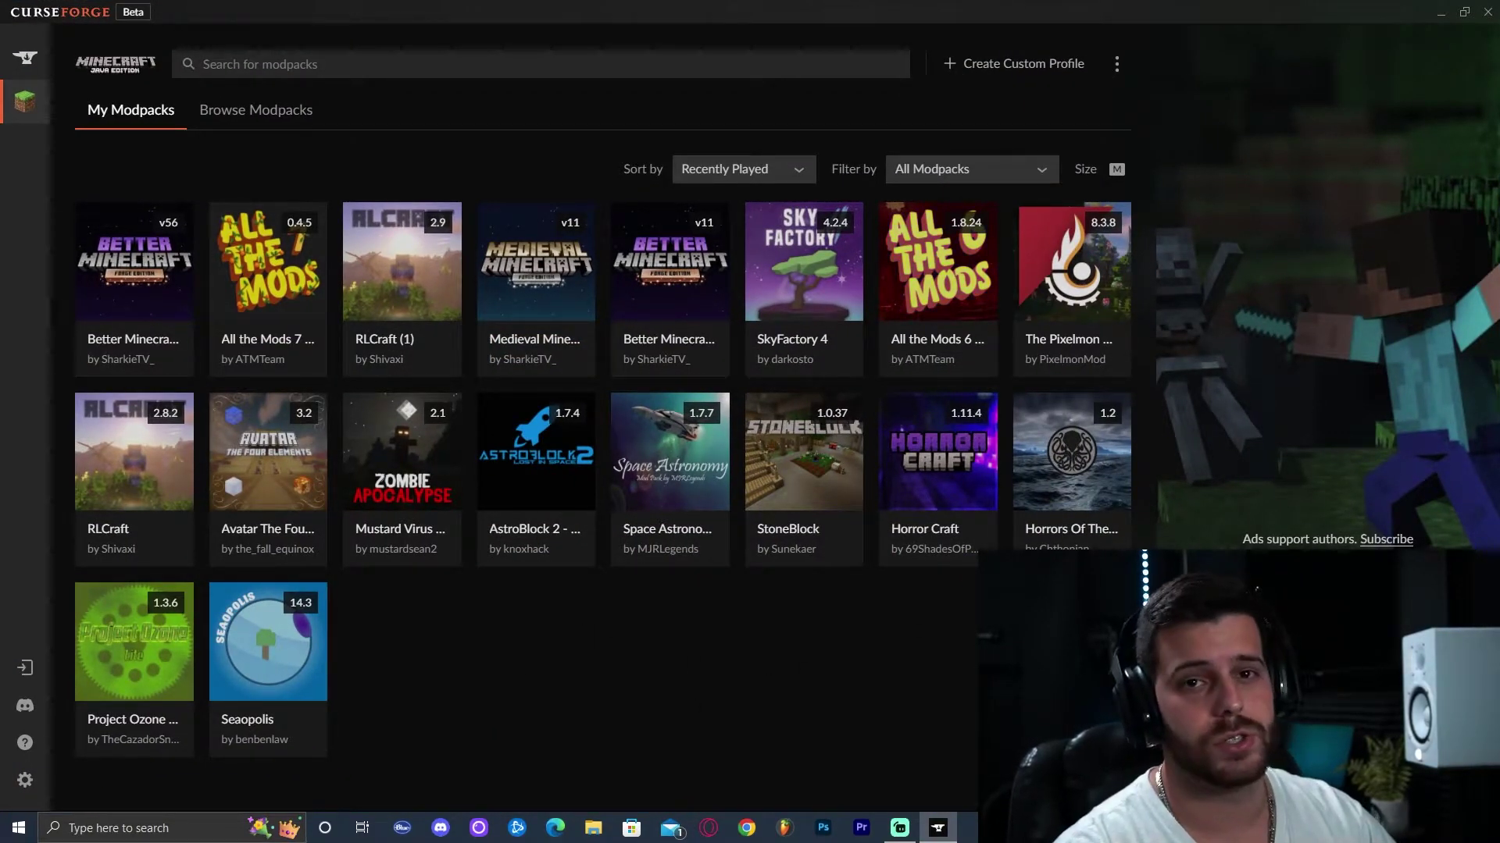
left_click(255, 110)
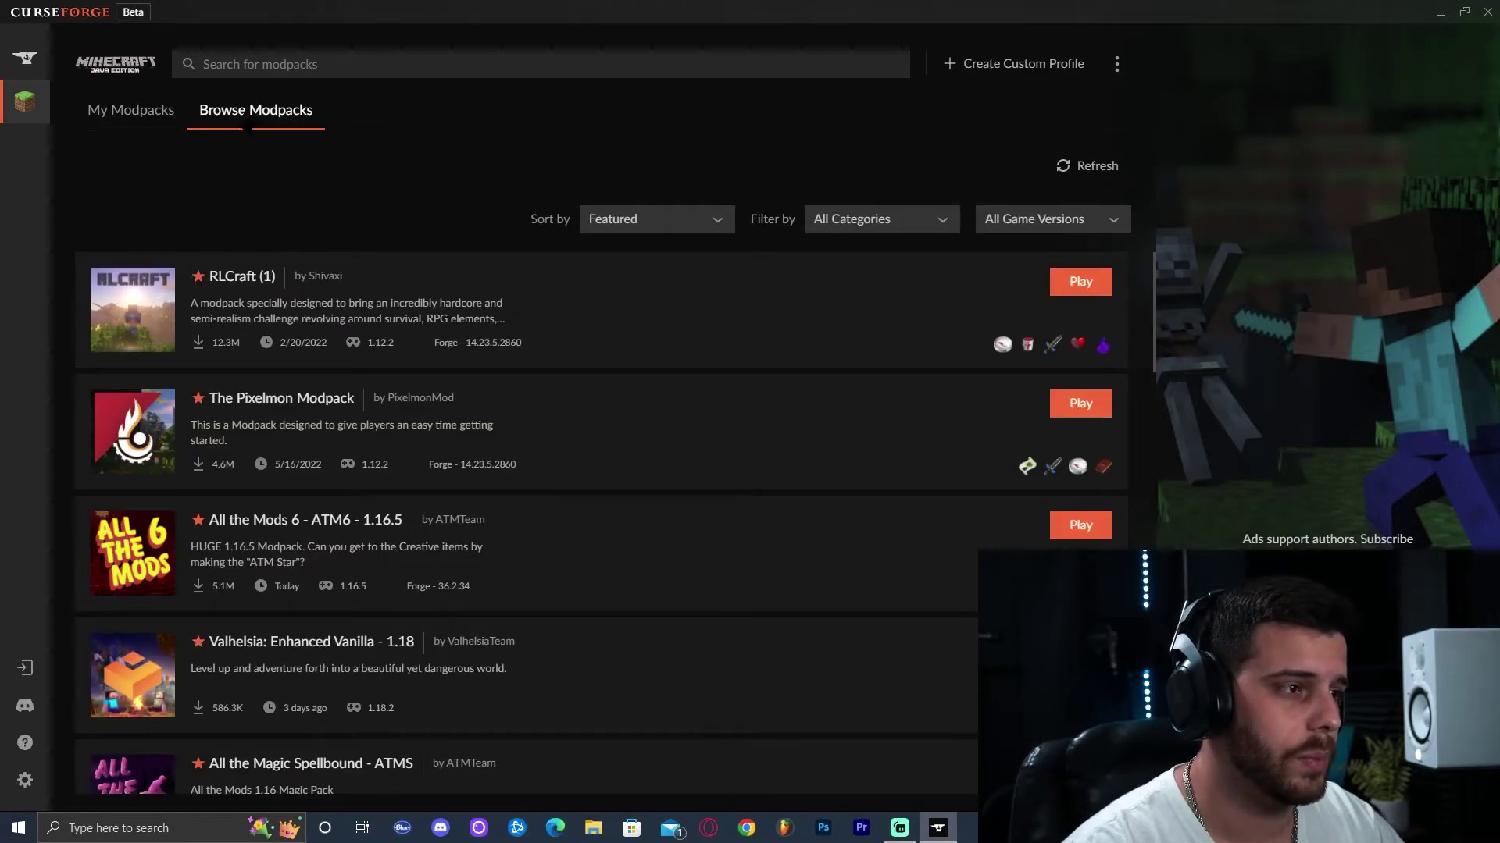
scroll(703, 351, "down", 9)
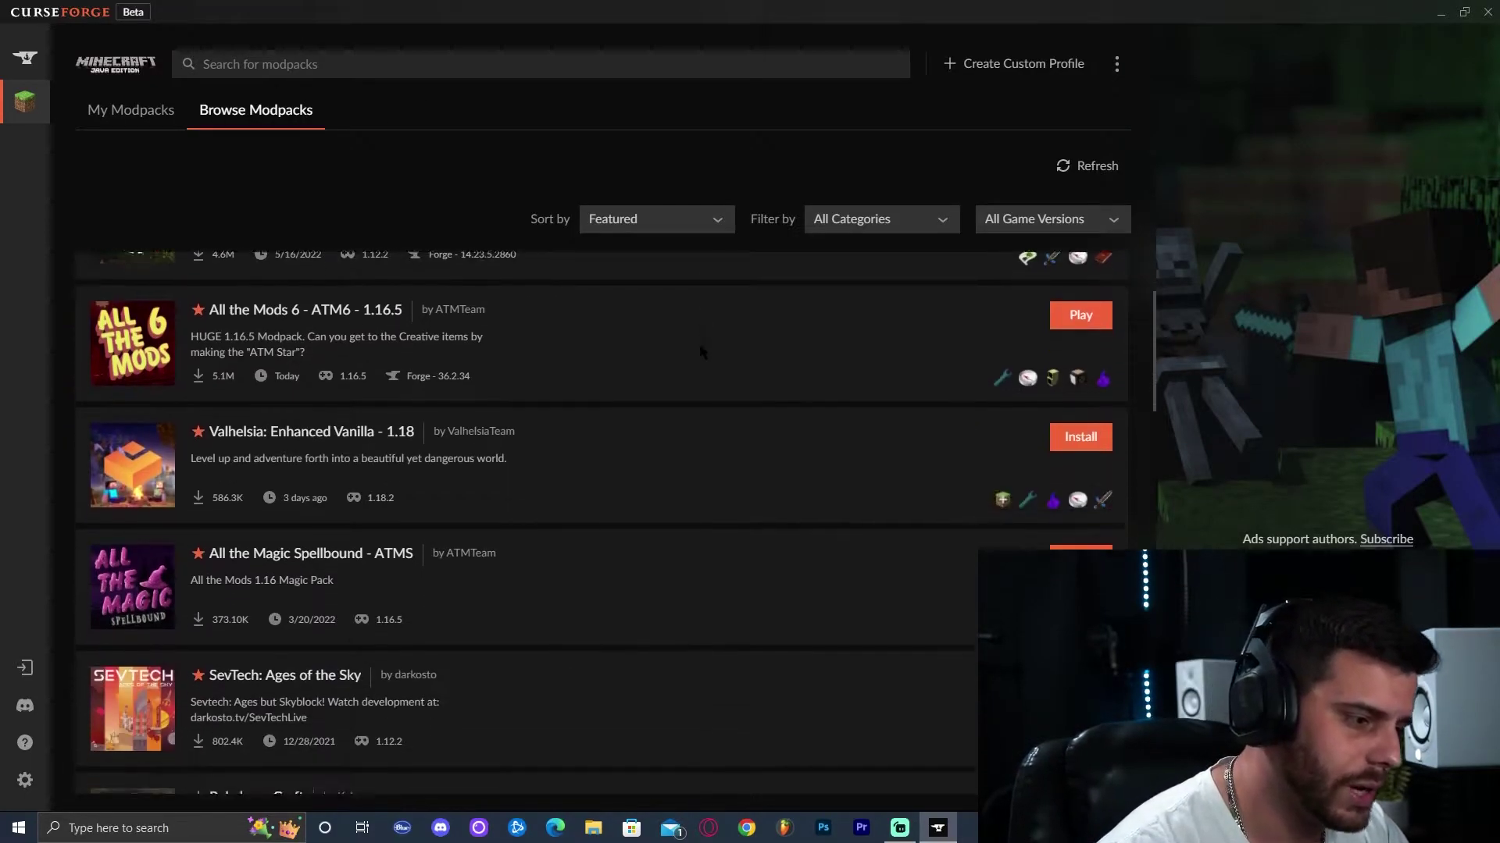
scroll(856, 472, "up", 9)
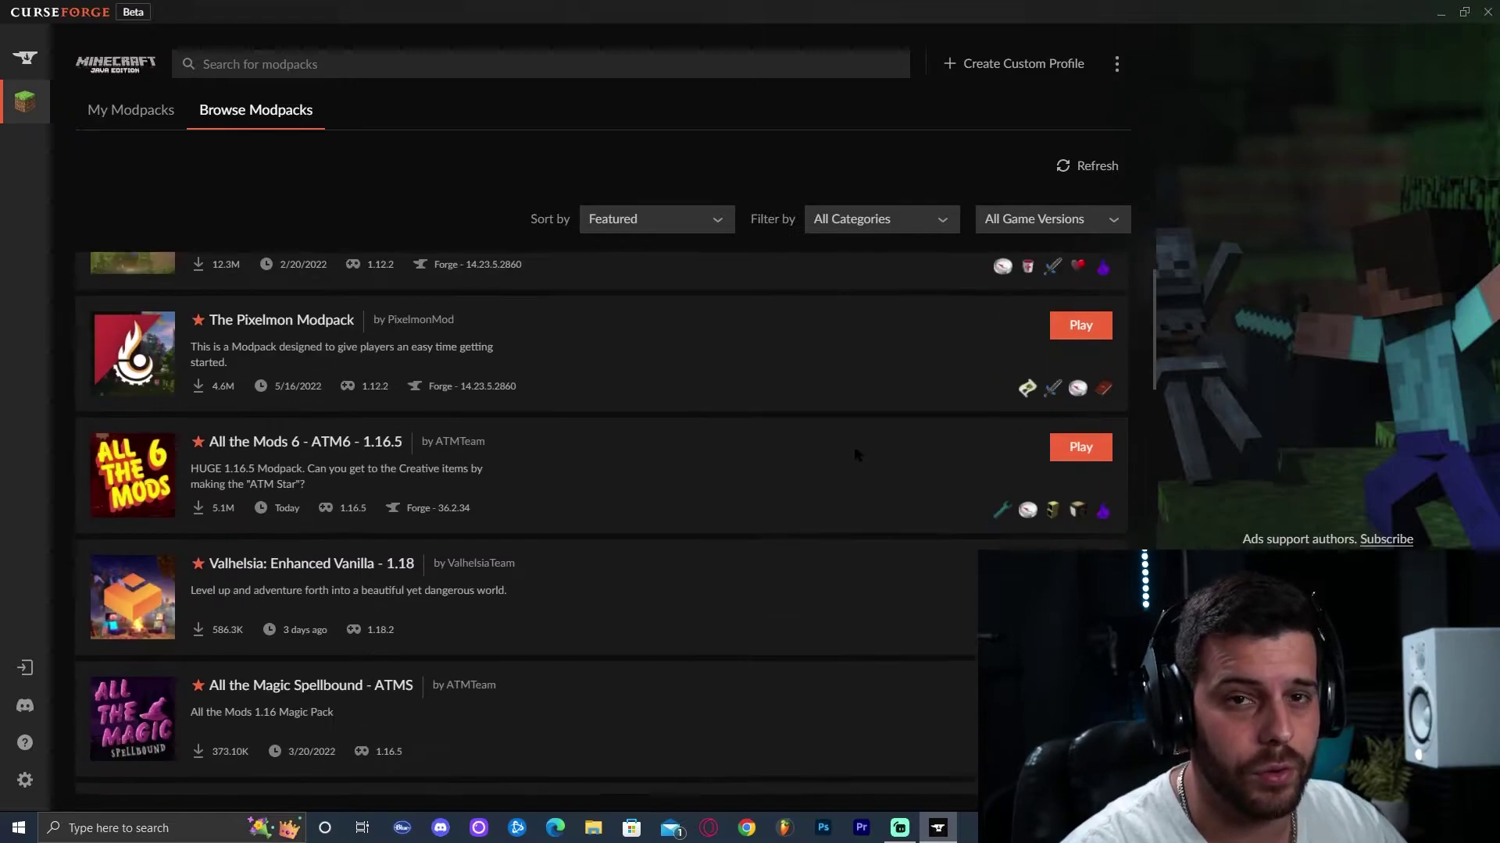
Search modpacks for 'rogue' and install Roguelike Adventures and Dungeons.
left_click(326, 64)
type("rogue")
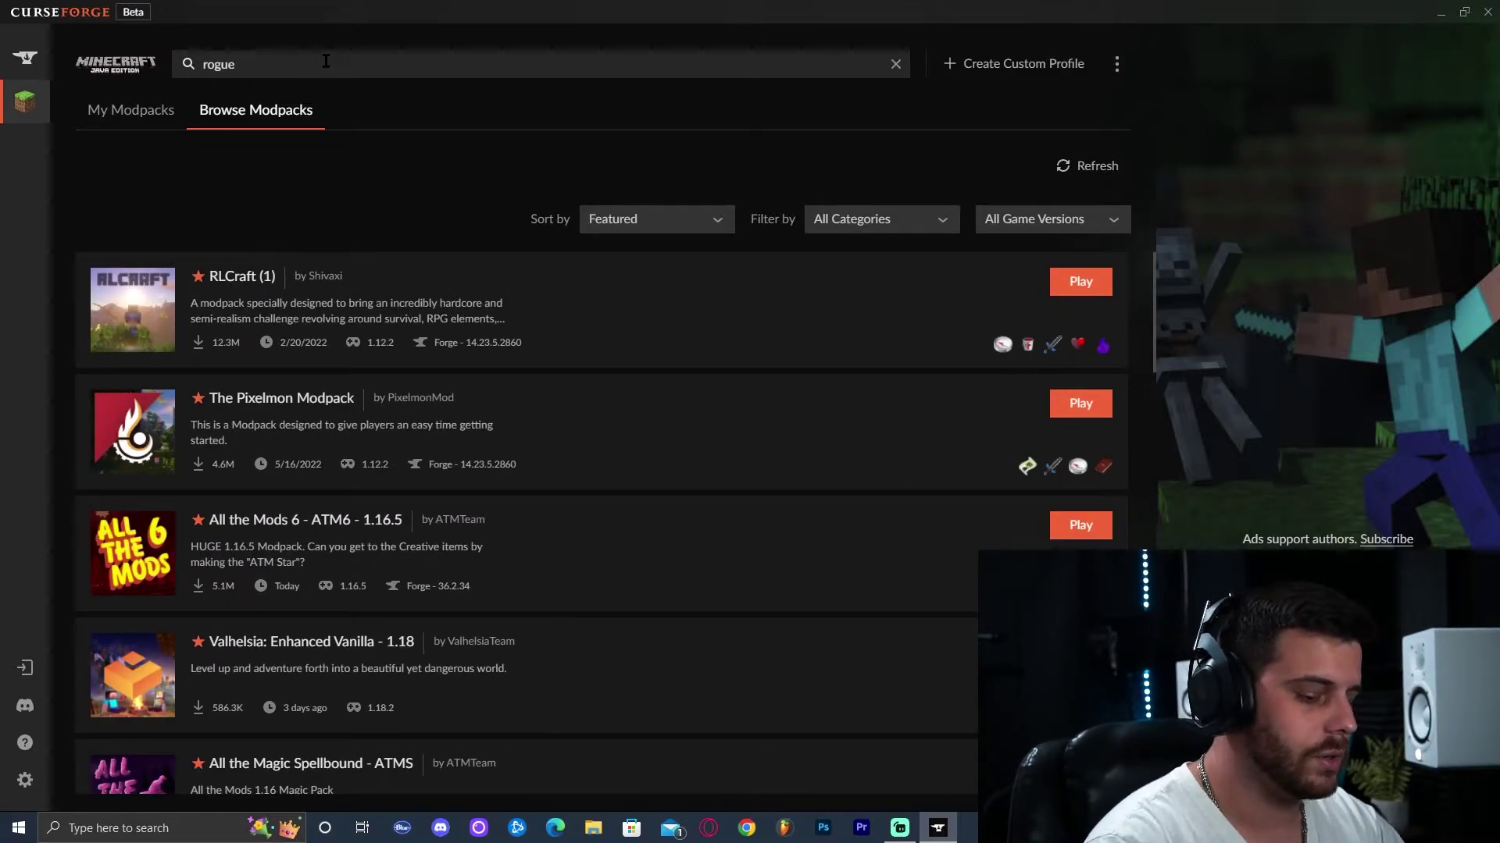
key("Return")
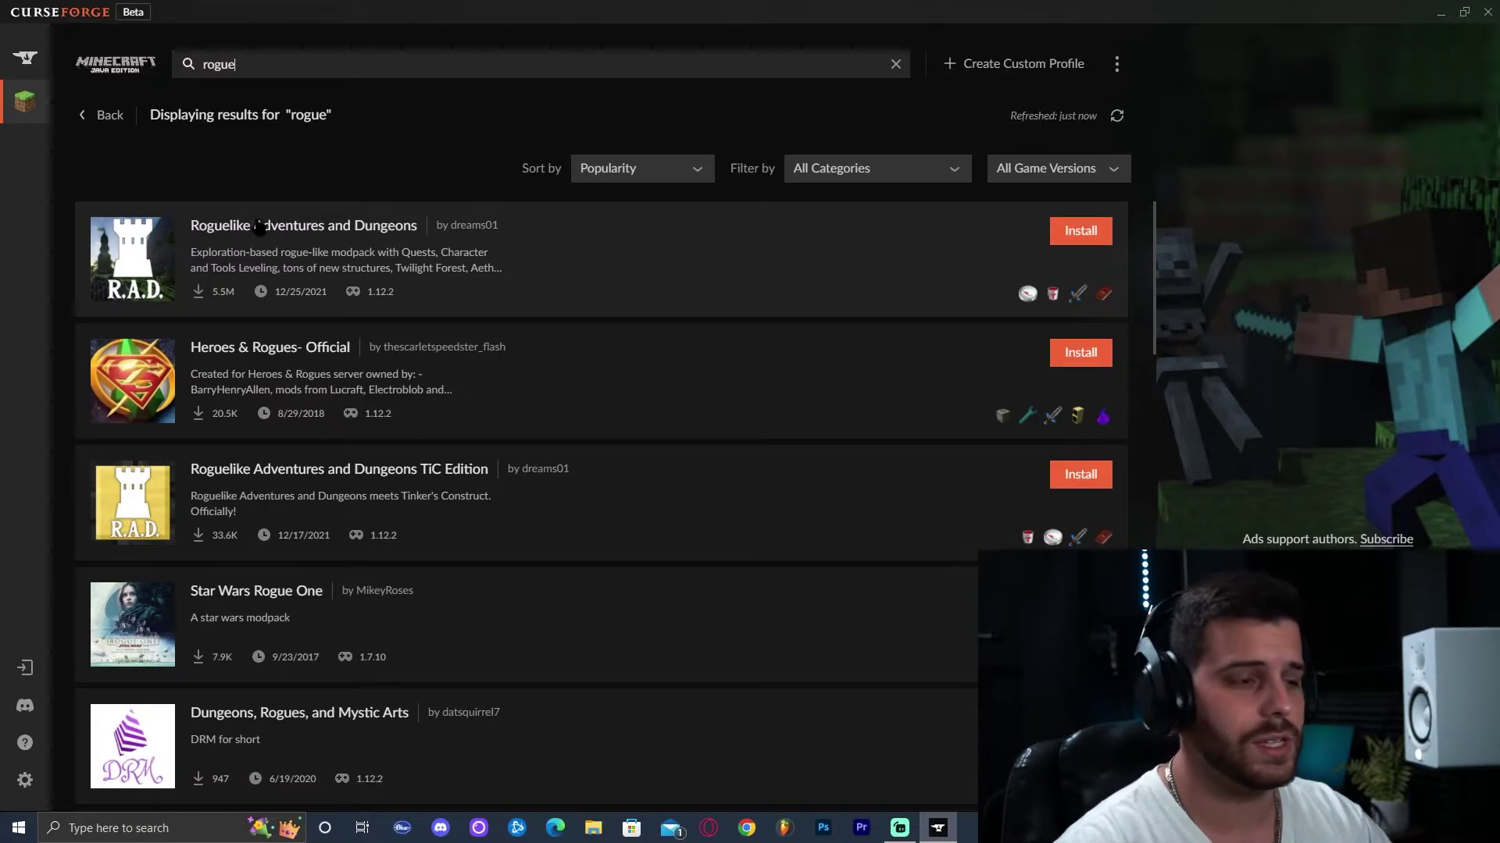
left_click(1085, 233)
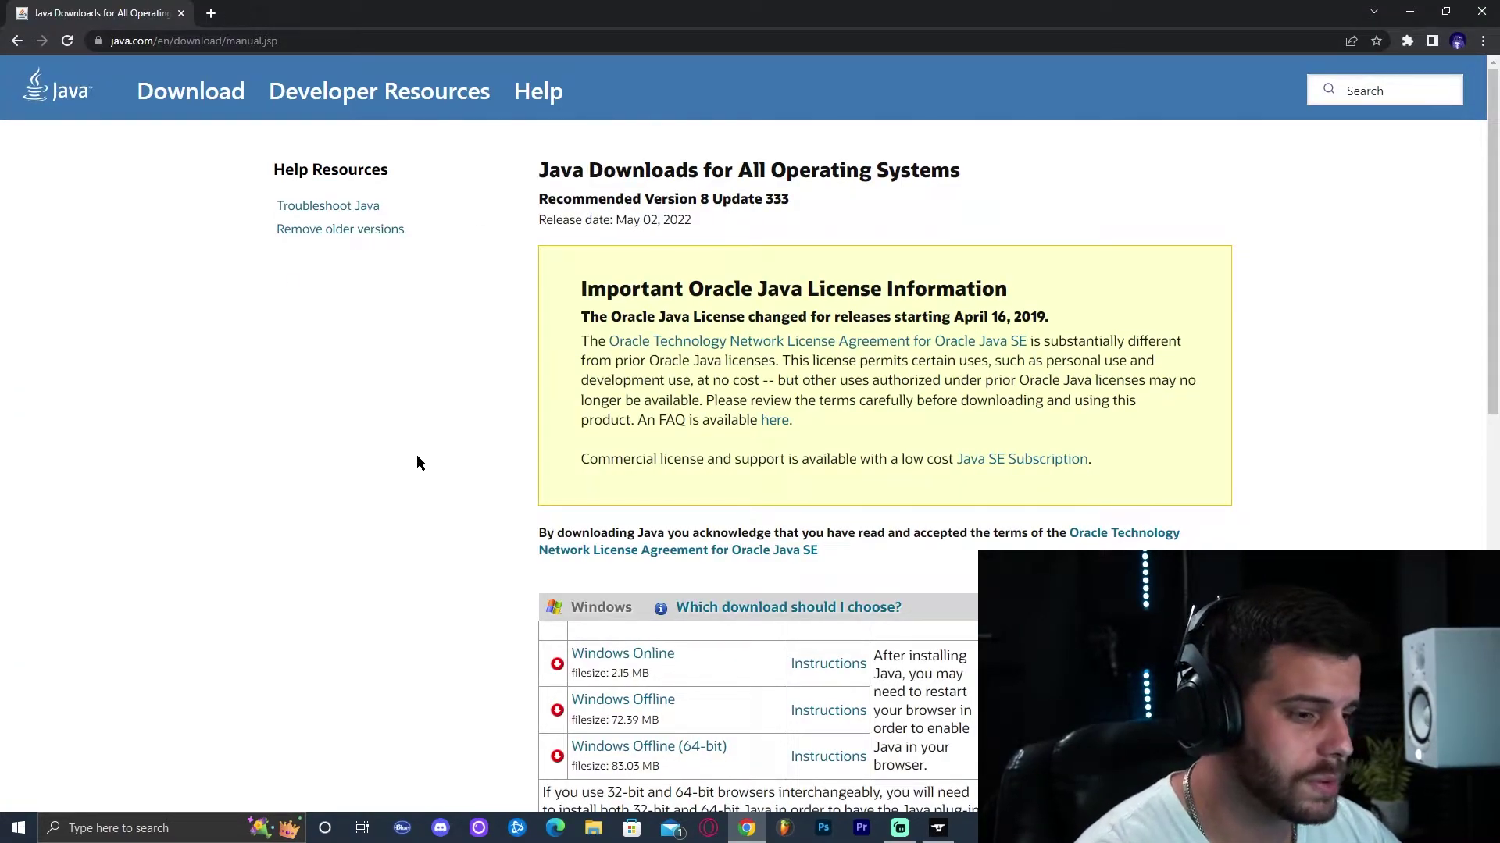
Download the 64-bit offline Java installer jre-8u333 and drag it onto the desktop.
scroll(419, 421, "down", 3)
scroll(442, 324, "down", 2)
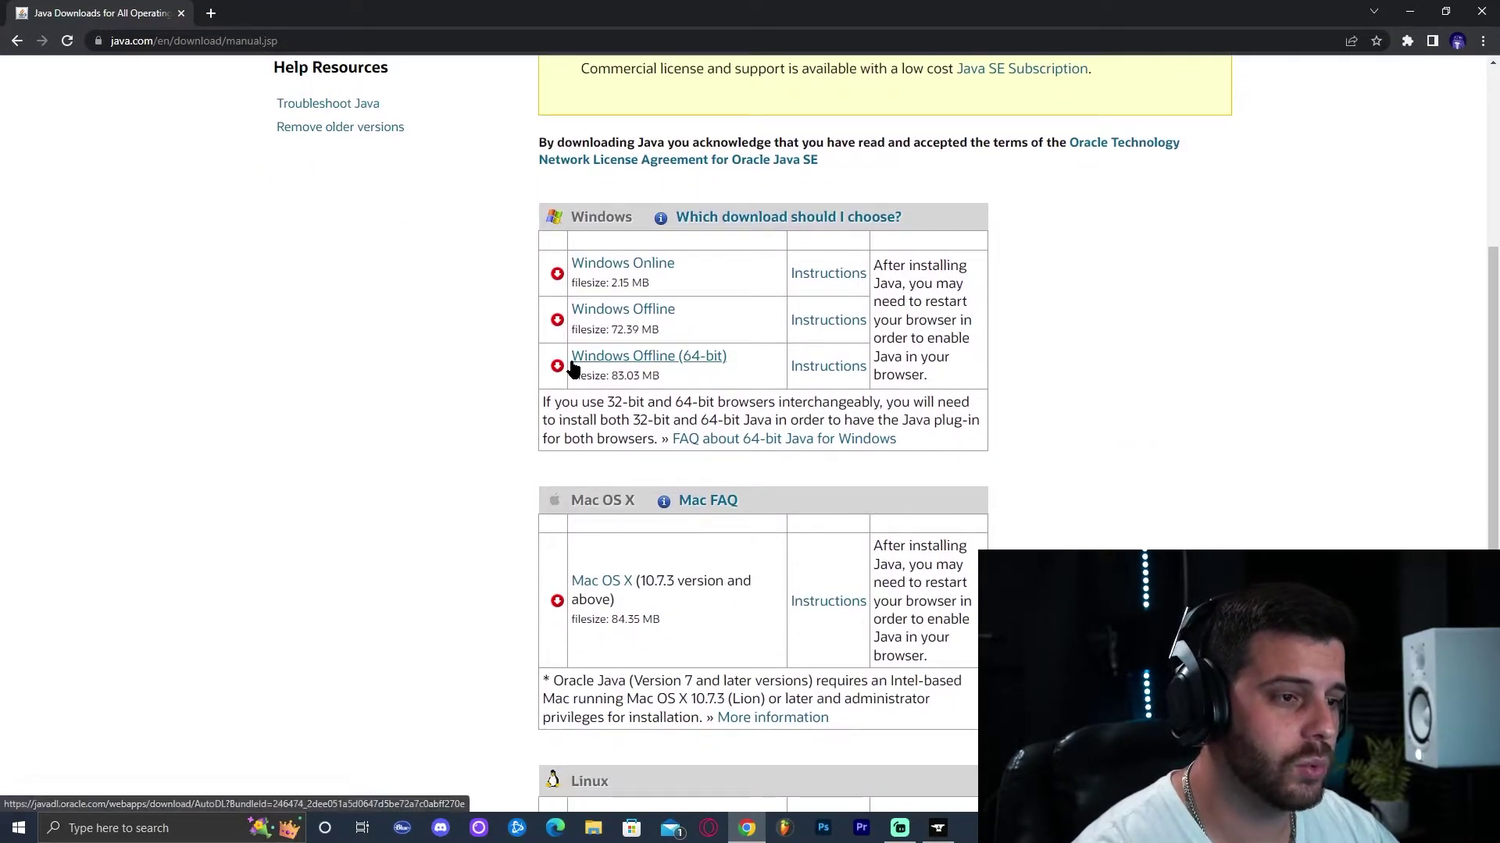
left_click(655, 370)
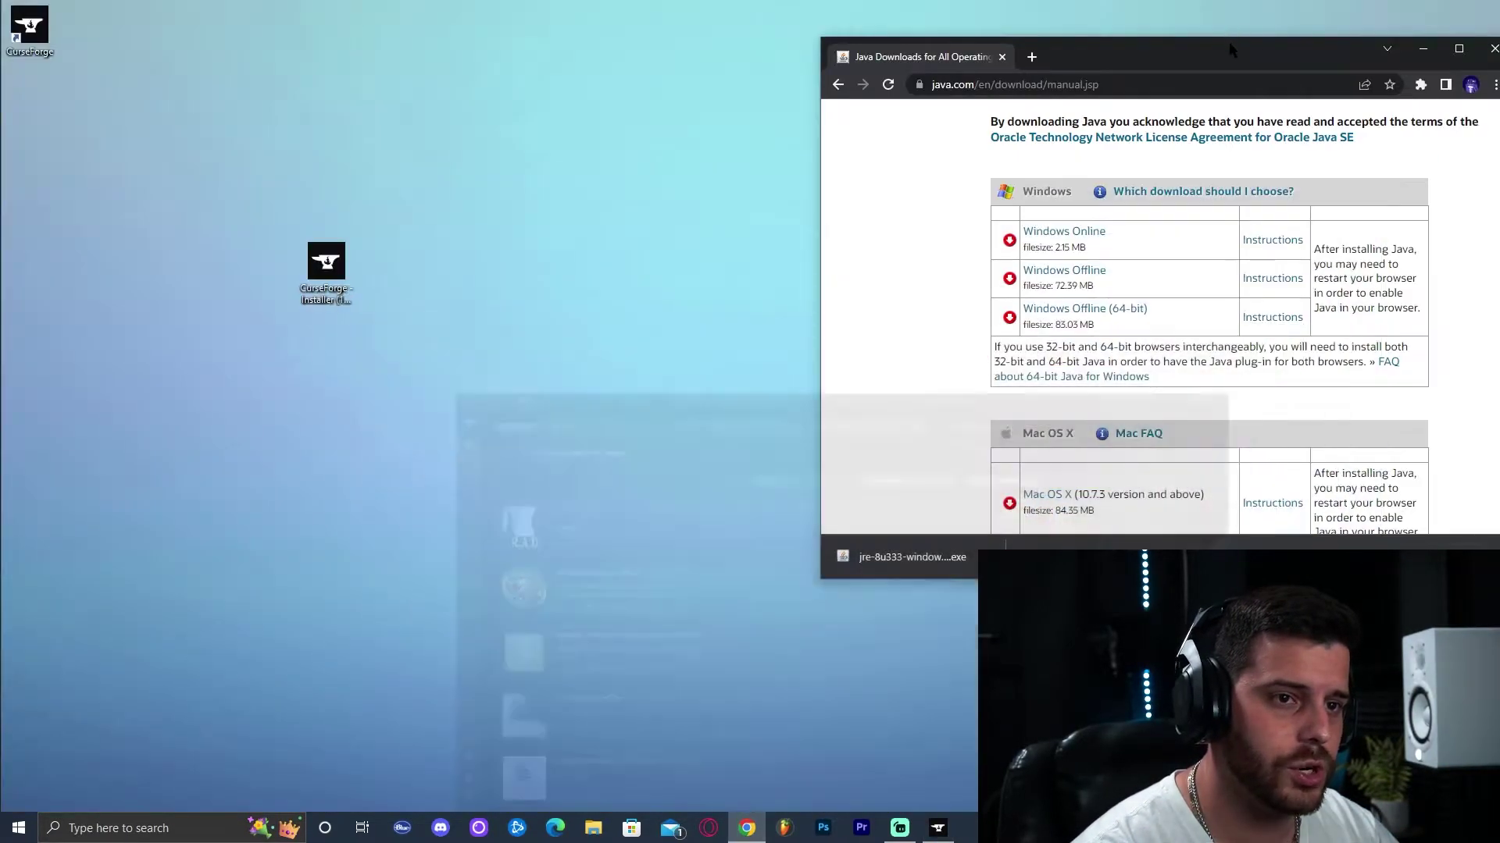
left_click_drag(877, 544, 285, 375)
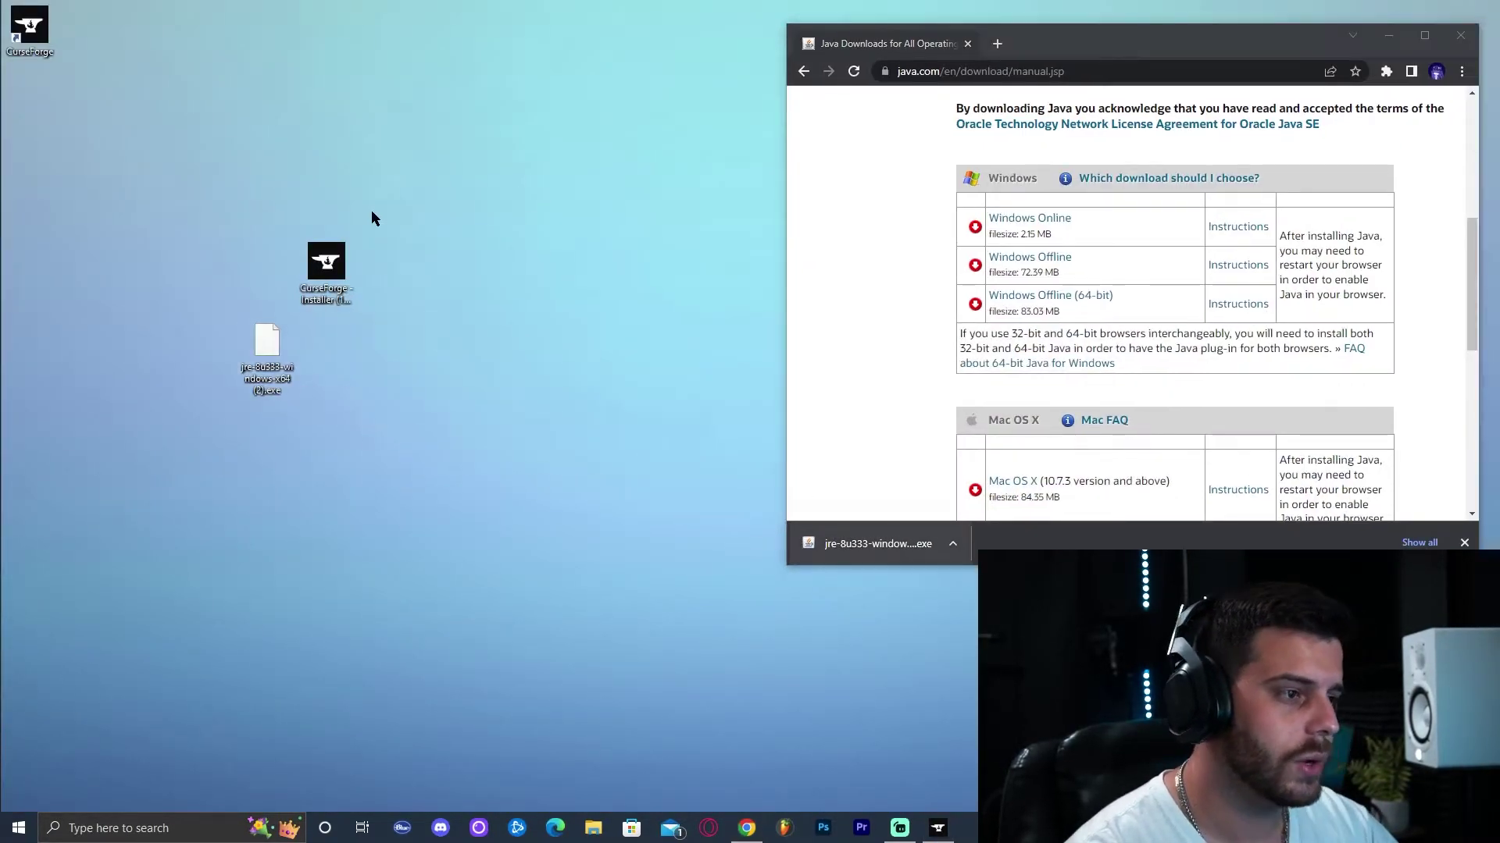
Delete the leftover CurseForge installer from the desktop and close Chrome.
left_click_drag(402, 179, 312, 277)
key("Delete")
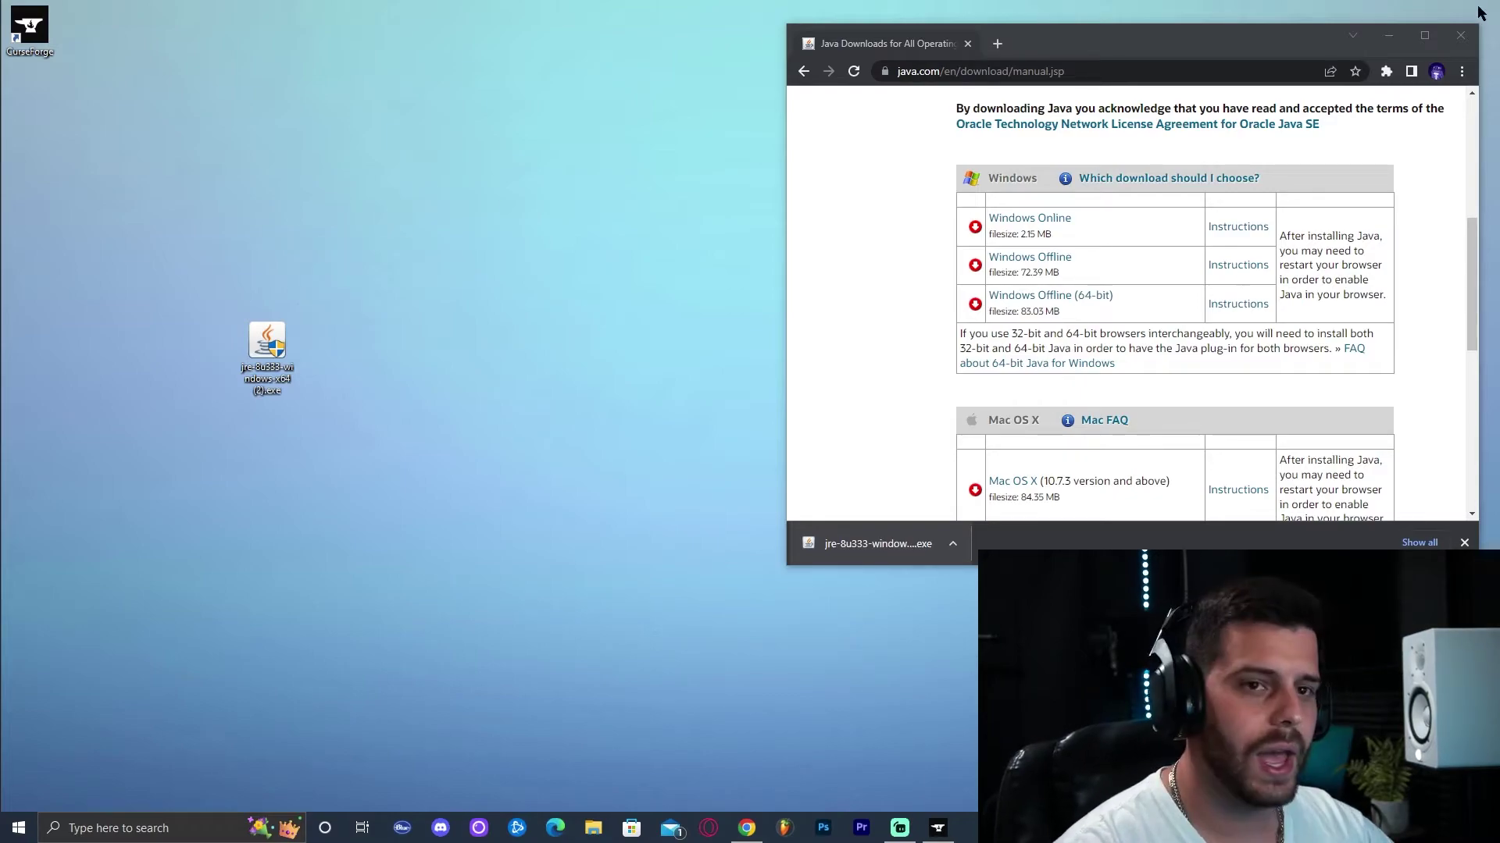
left_click(1464, 33)
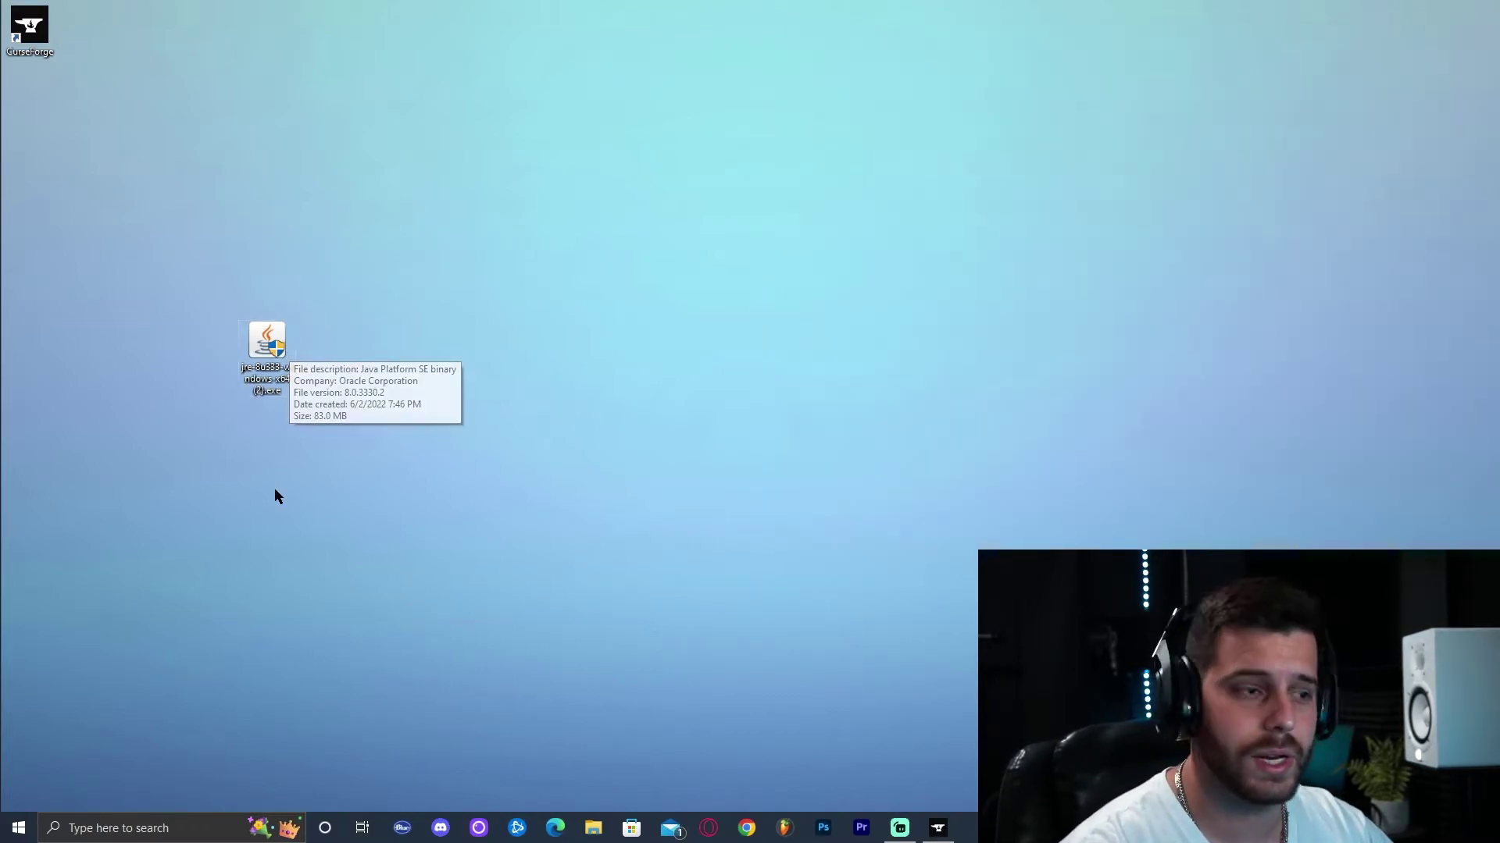
Start installing Java from the jre-8u333 desktop installer and bring up Windows search.
double_click(270, 353)
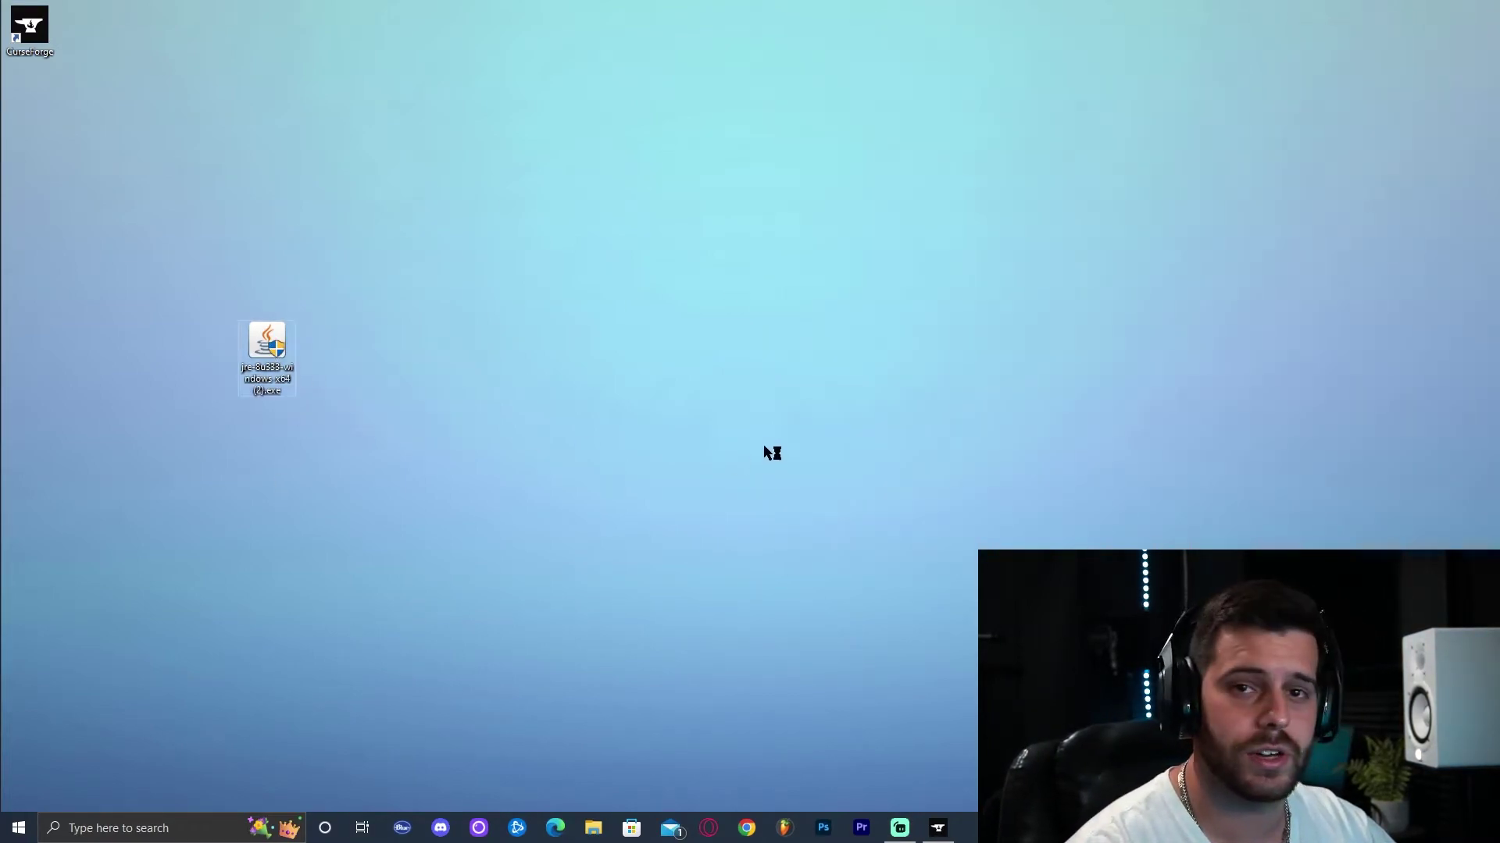
left_click(842, 492)
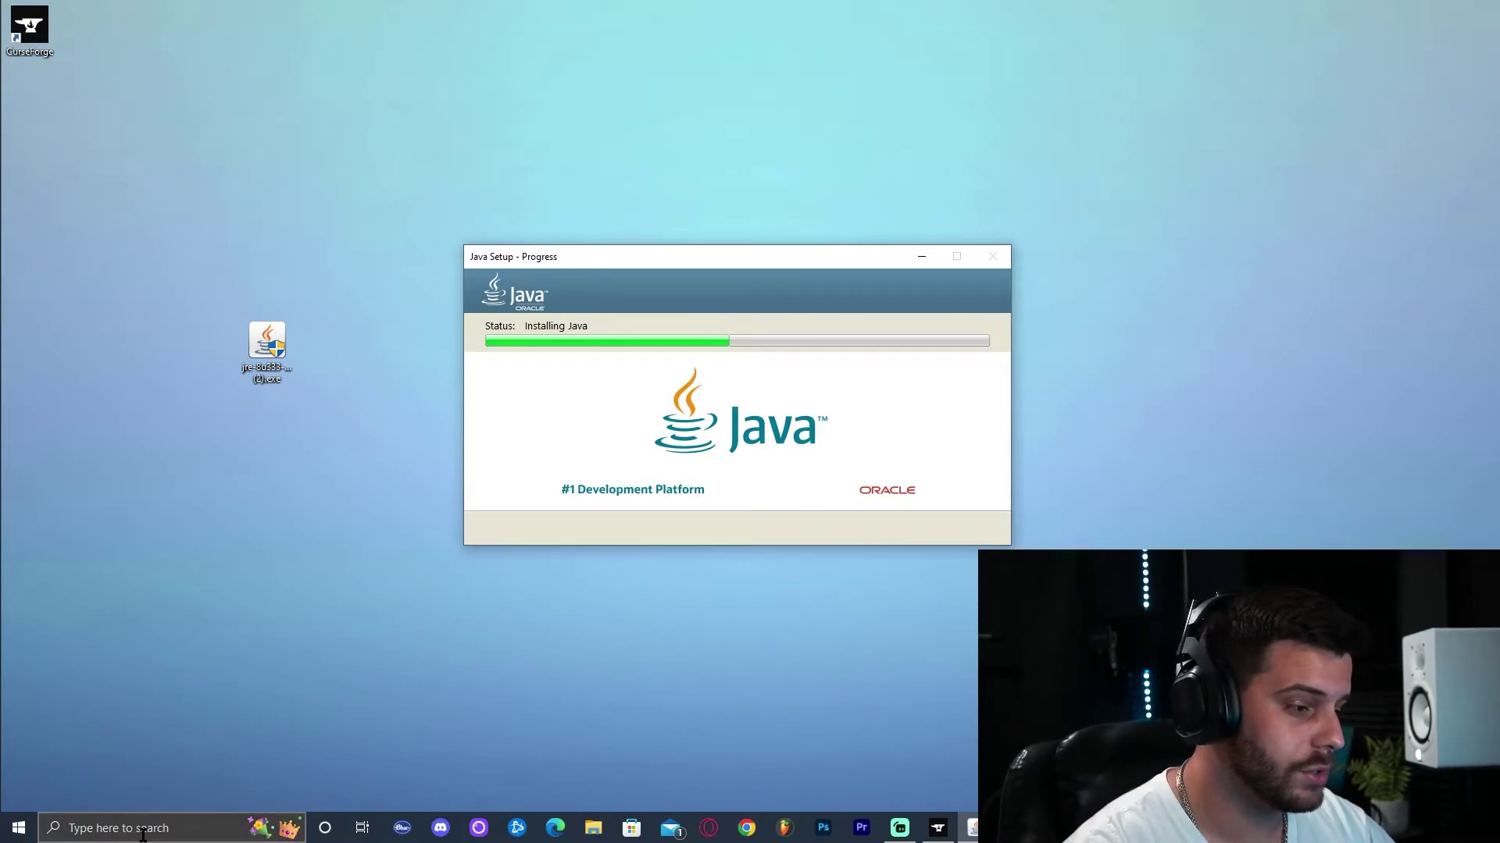
left_click(143, 830)
Find Apps & features via 'add' and uninstall Java SE Development Kit 18.0.1.1.
type("add")
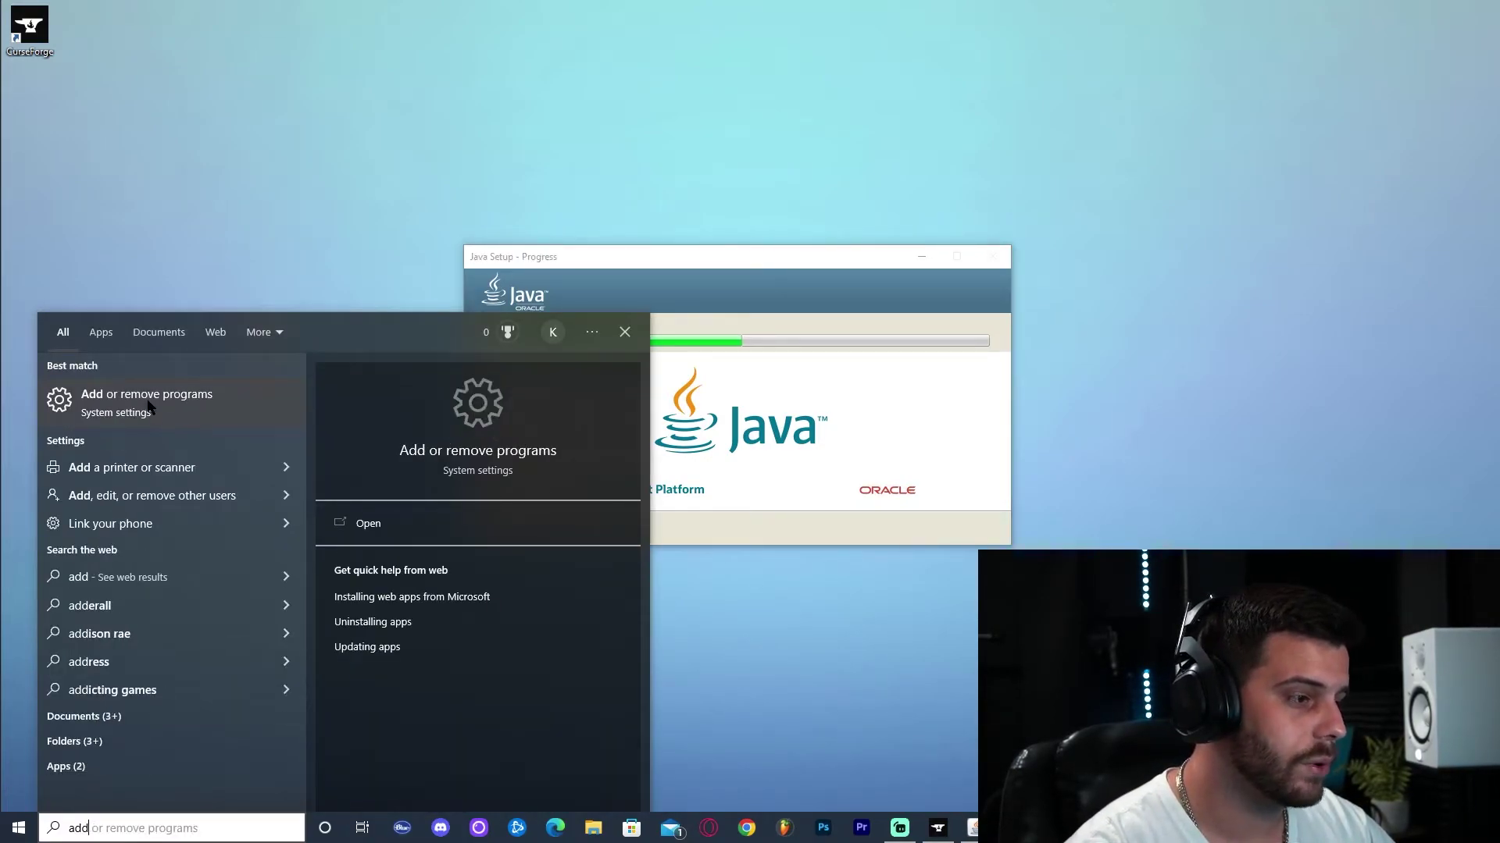
left_click(148, 405)
type("java")
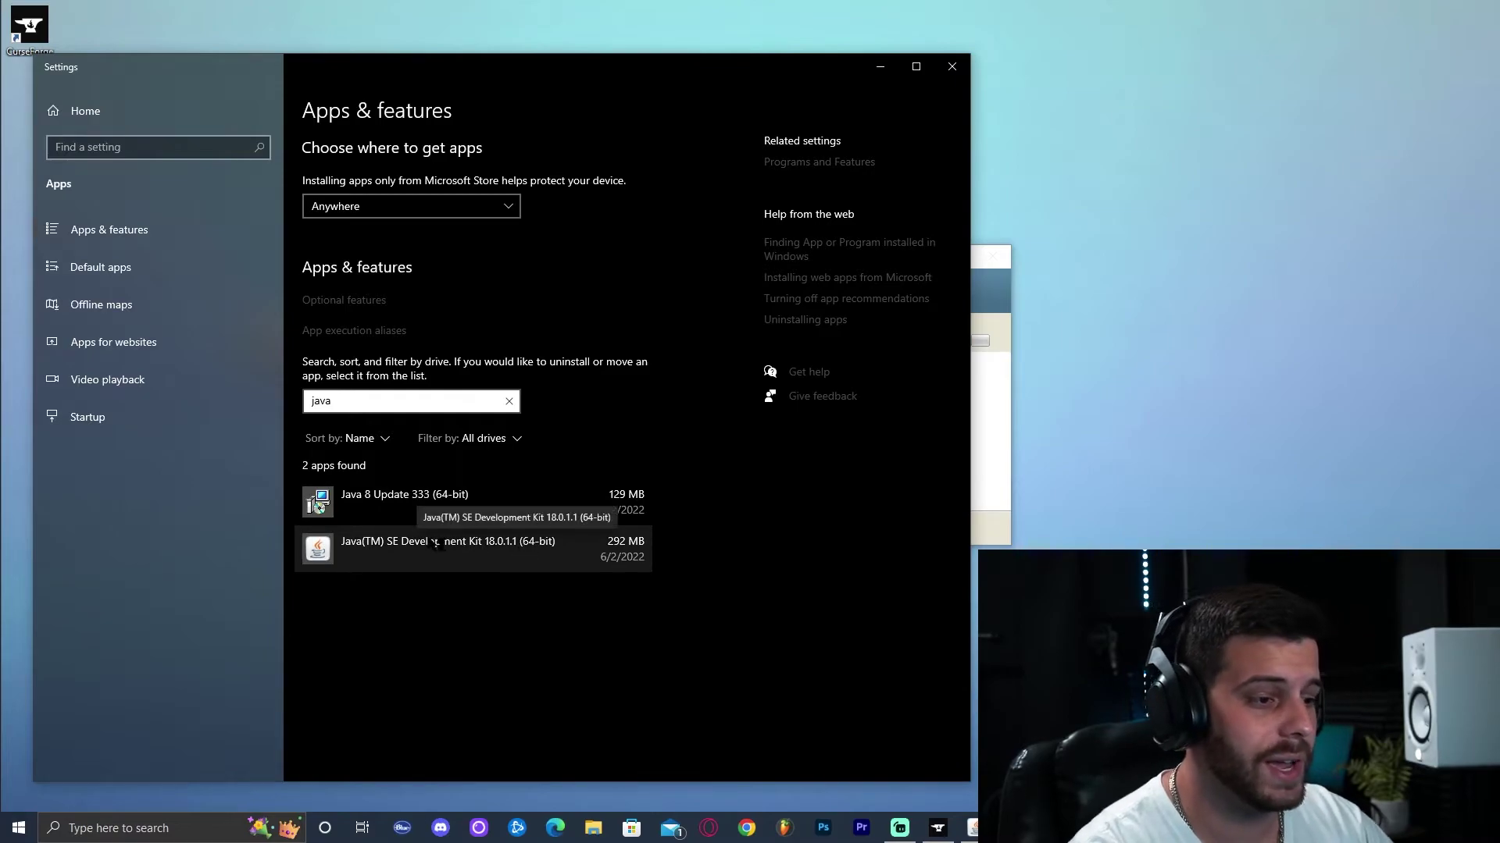
left_click(518, 554)
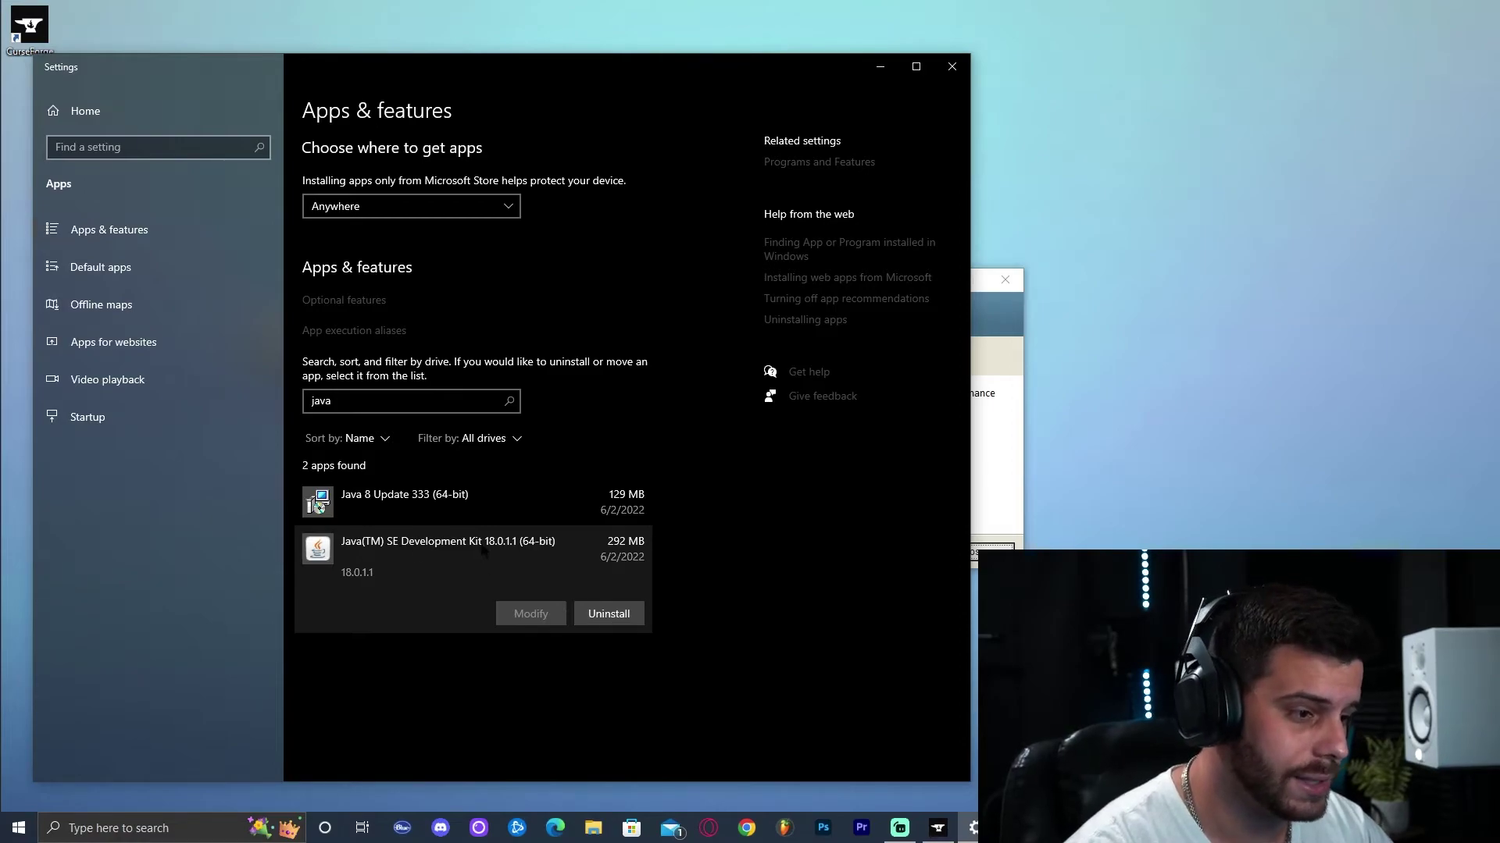
left_click(608, 614)
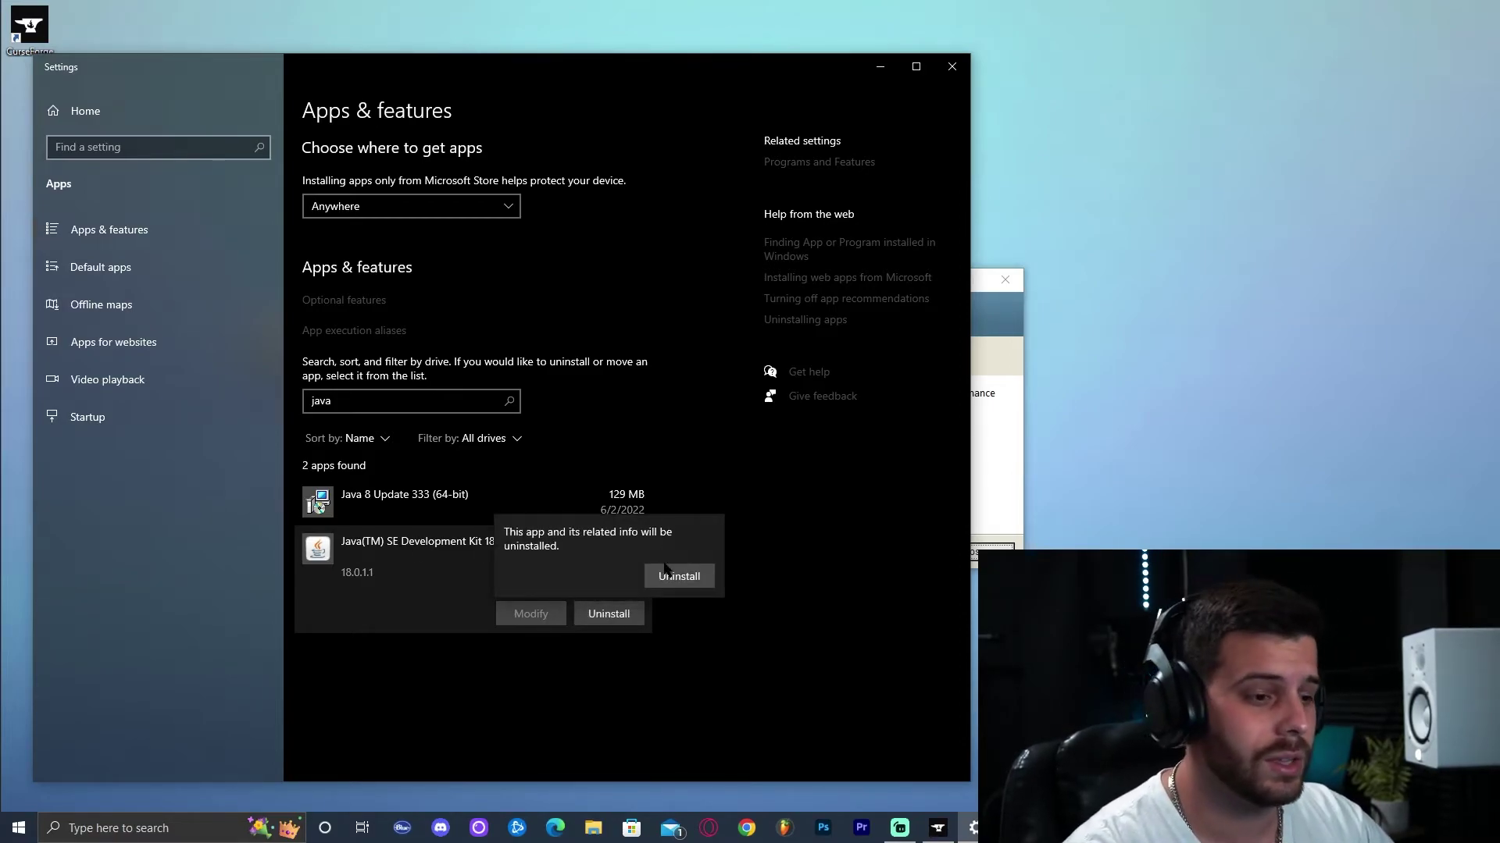
left_click(665, 571)
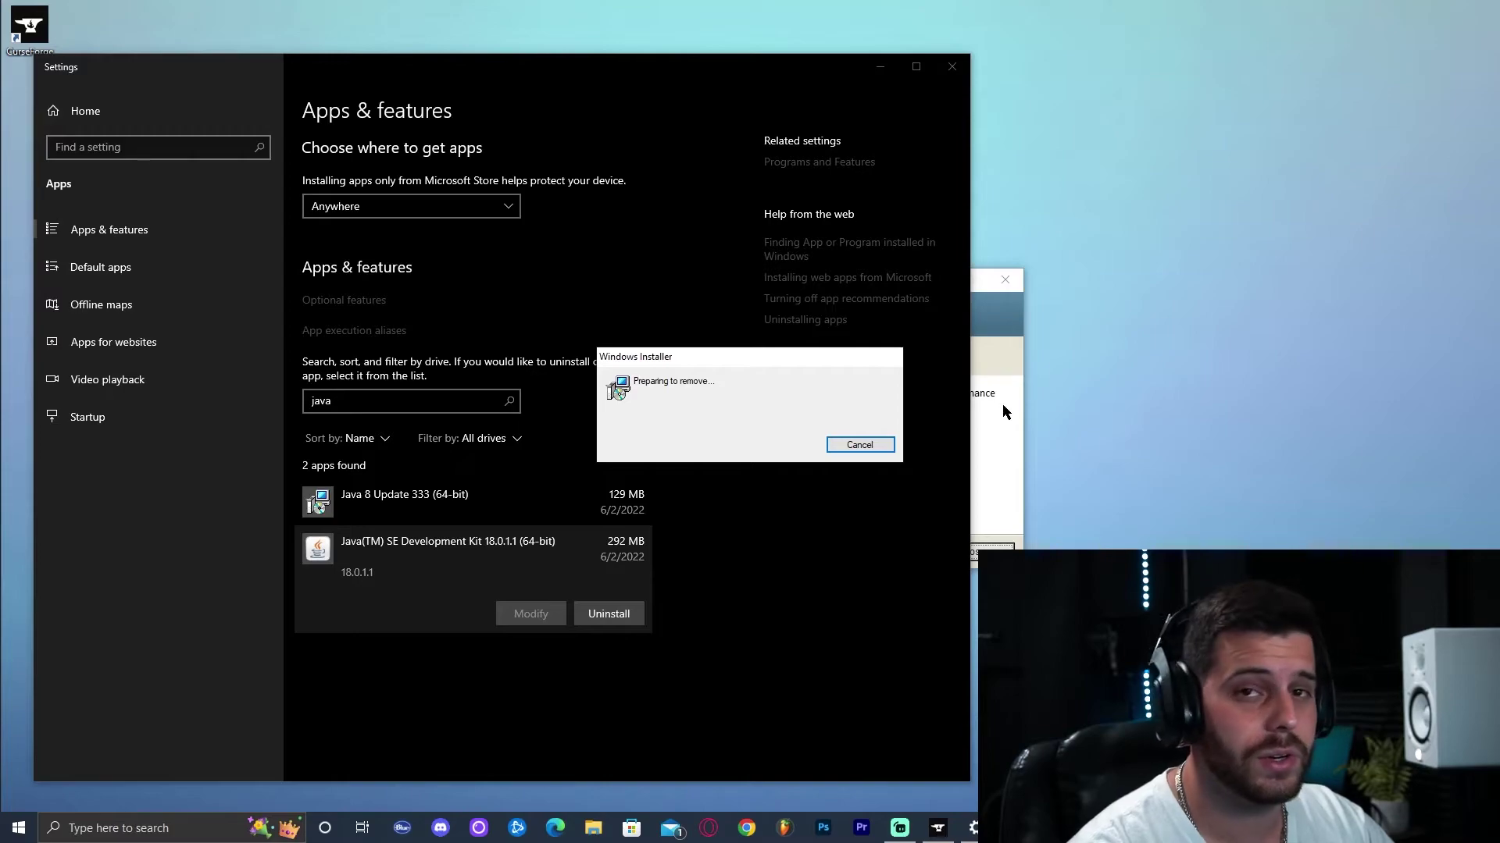
Close the finished Java Setup and the Settings window, returning to CurseForge.
left_click(1001, 404)
left_click(985, 546)
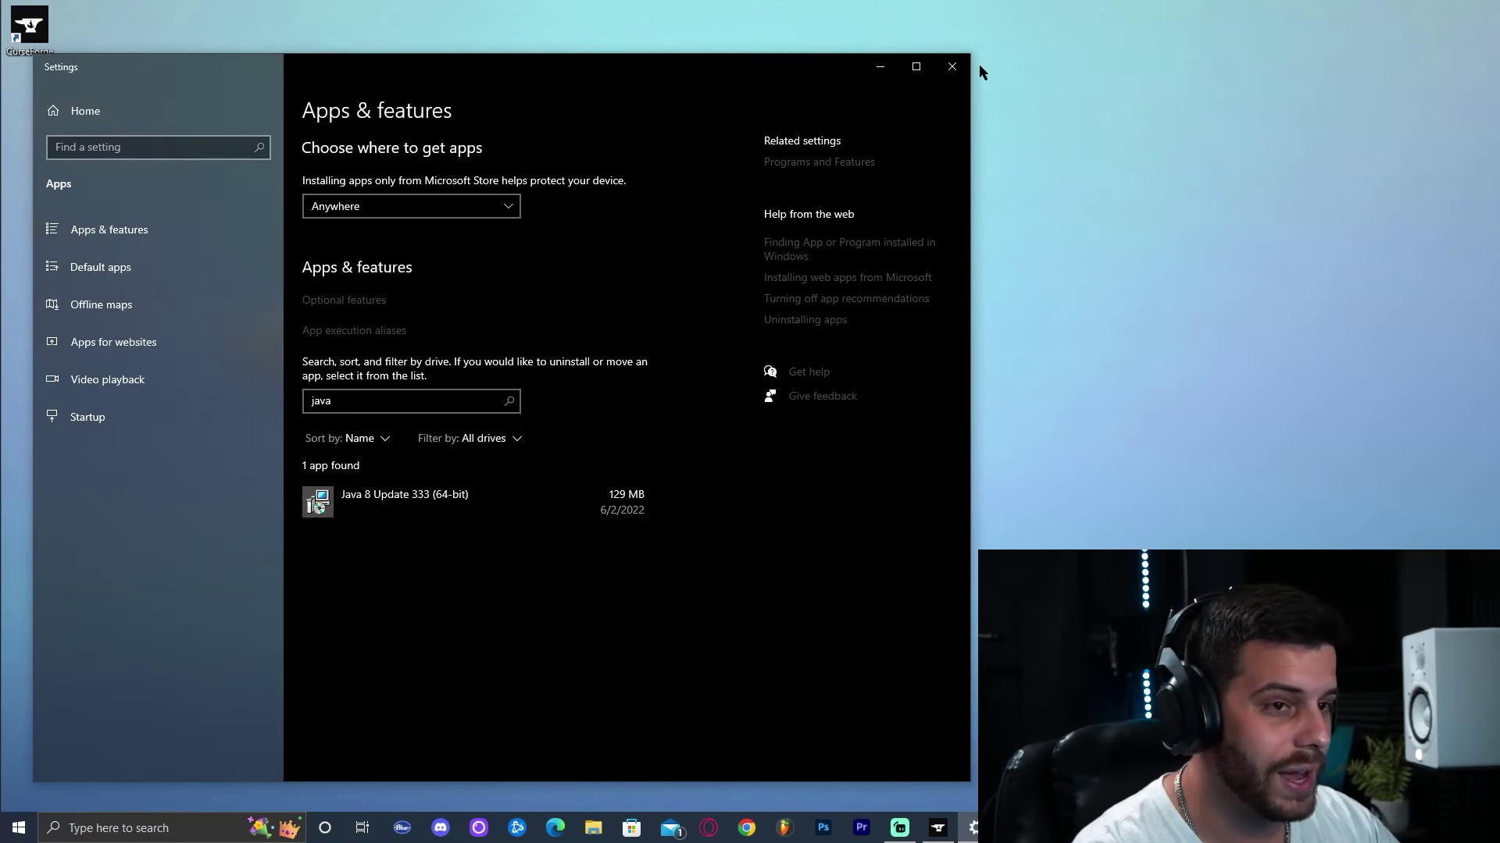
left_click(952, 66)
left_click(937, 828)
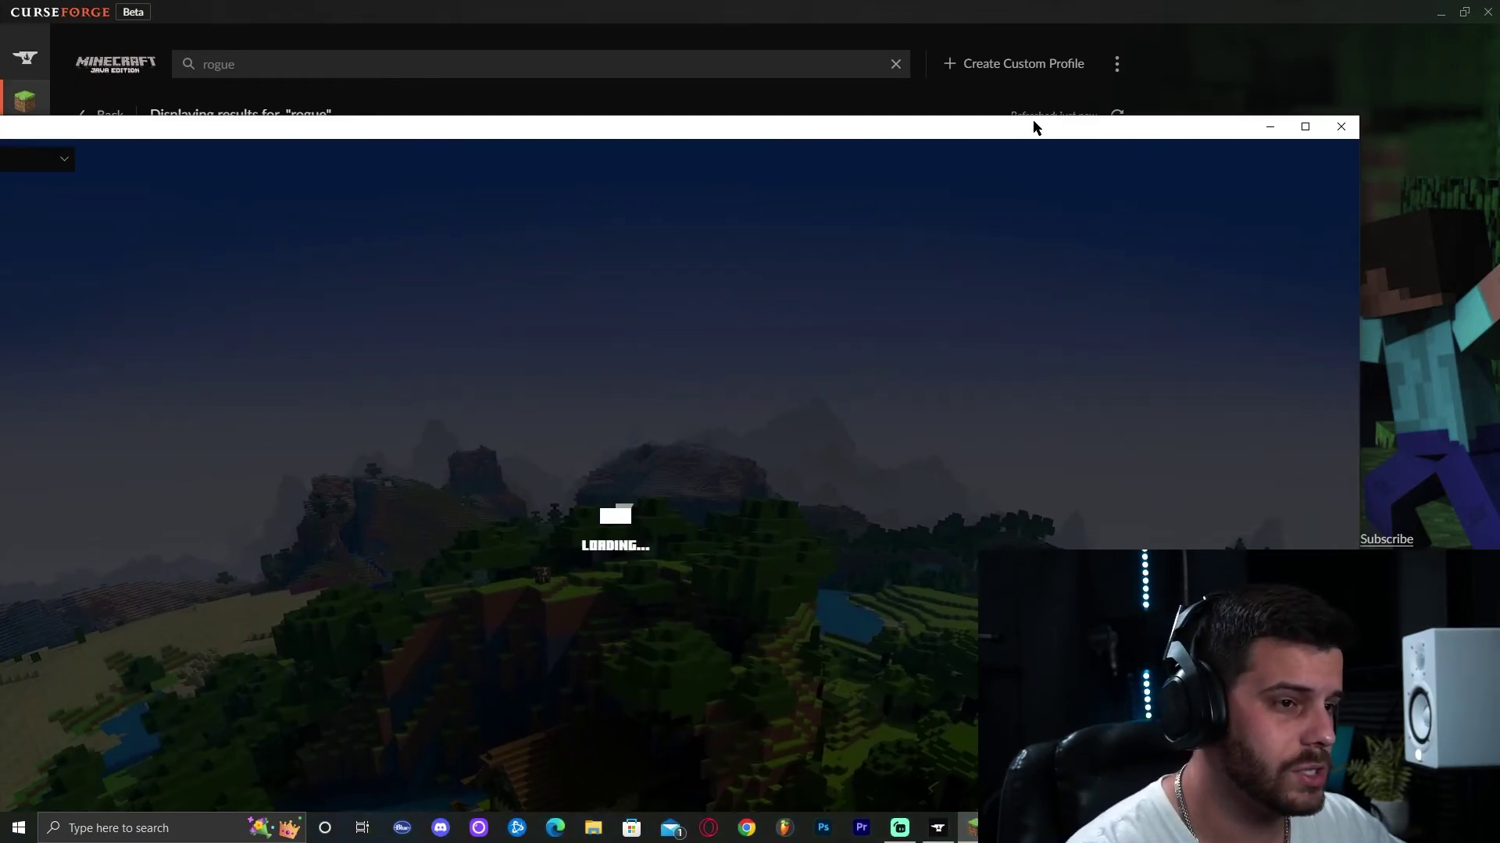
Maximize the Minecraft Launcher and start the forge-14.23.5.2859 modpack, accepting the modded-game risk.
double_click(1033, 127)
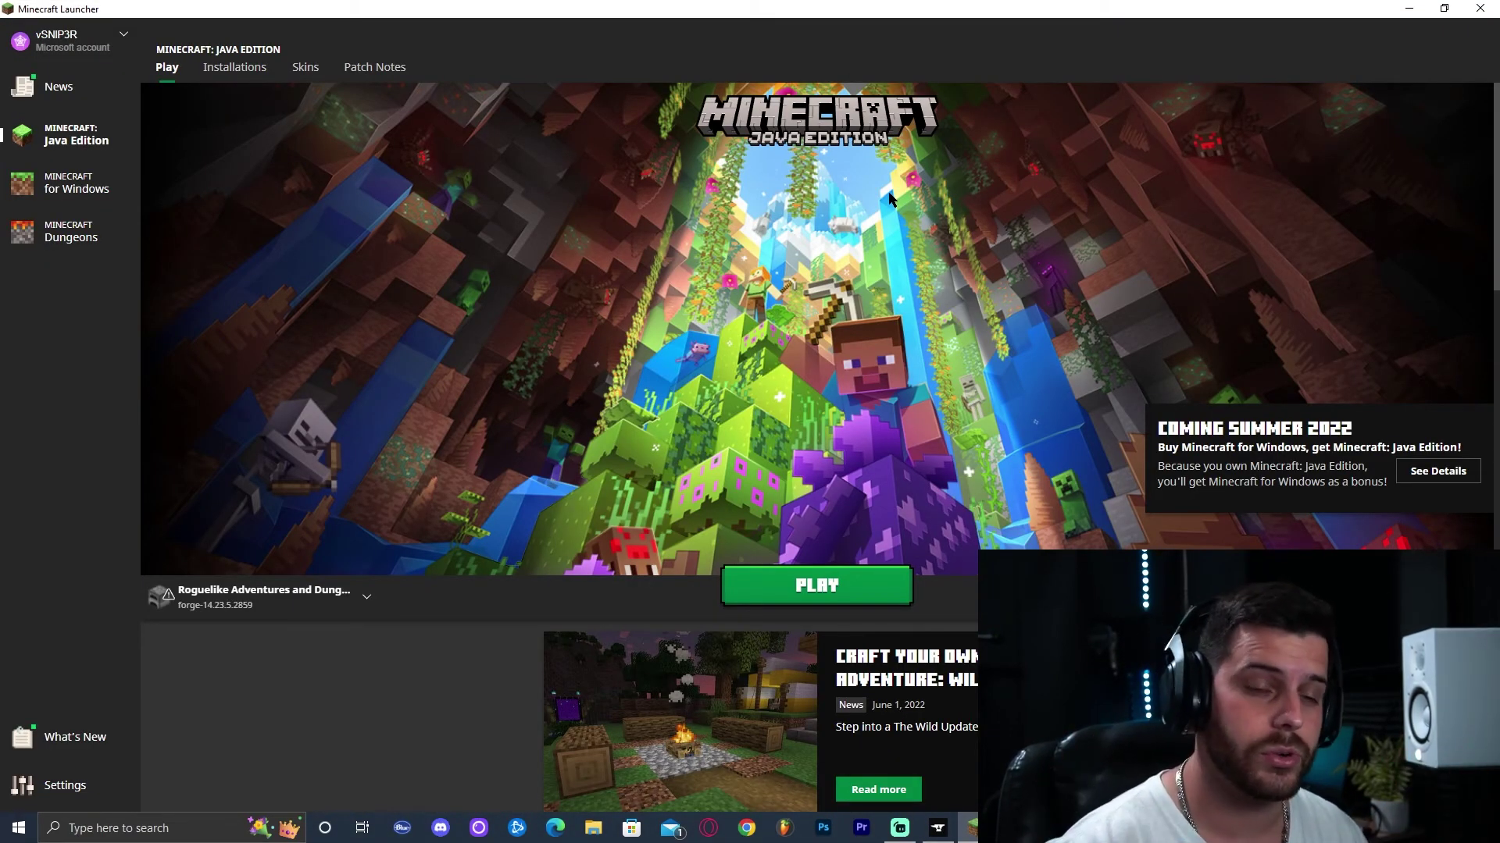
left_click(804, 584)
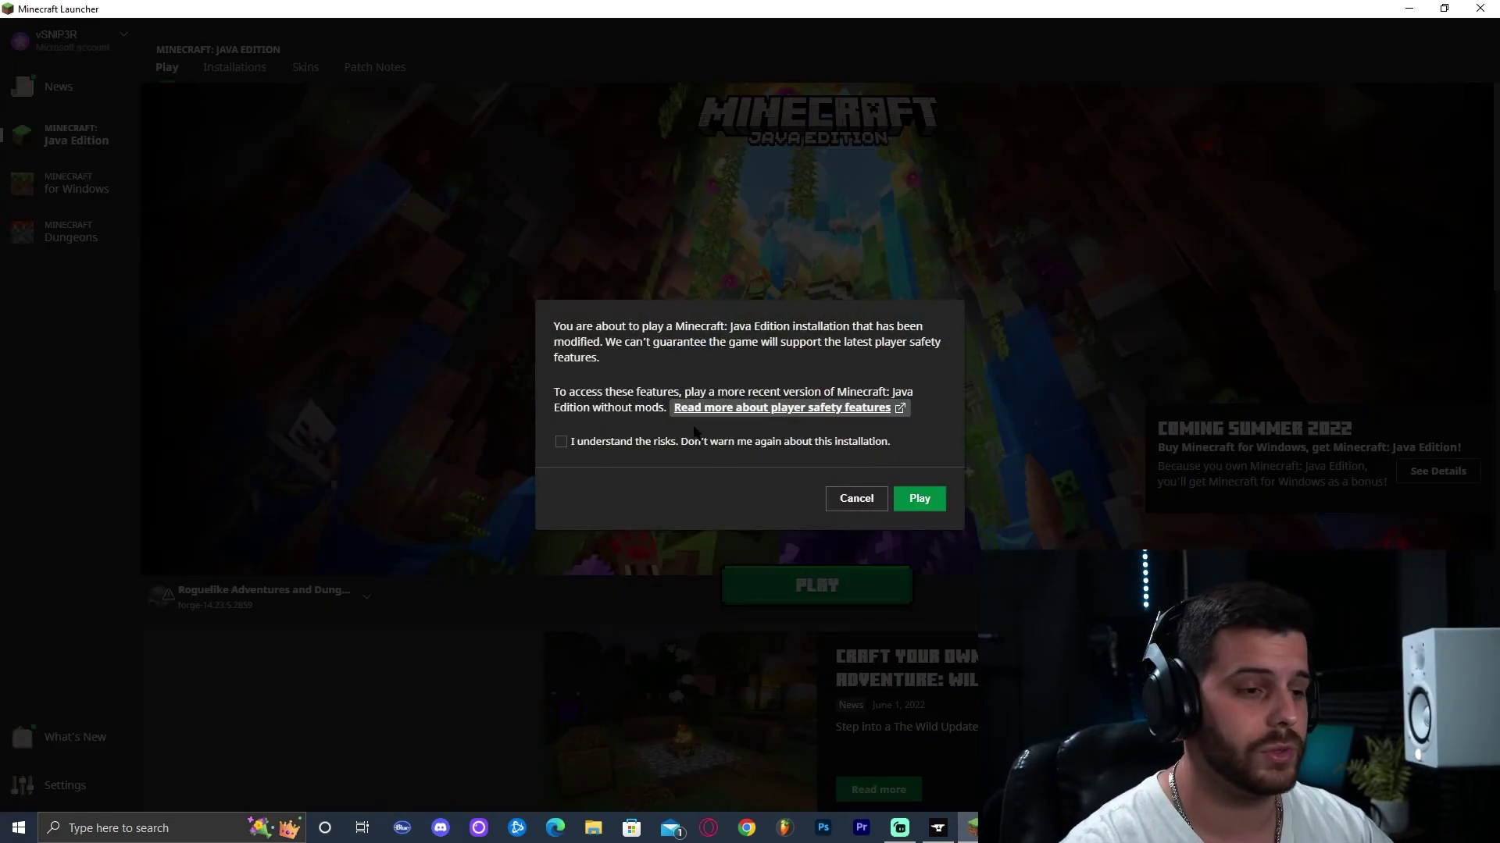
left_click(624, 443)
left_click(920, 499)
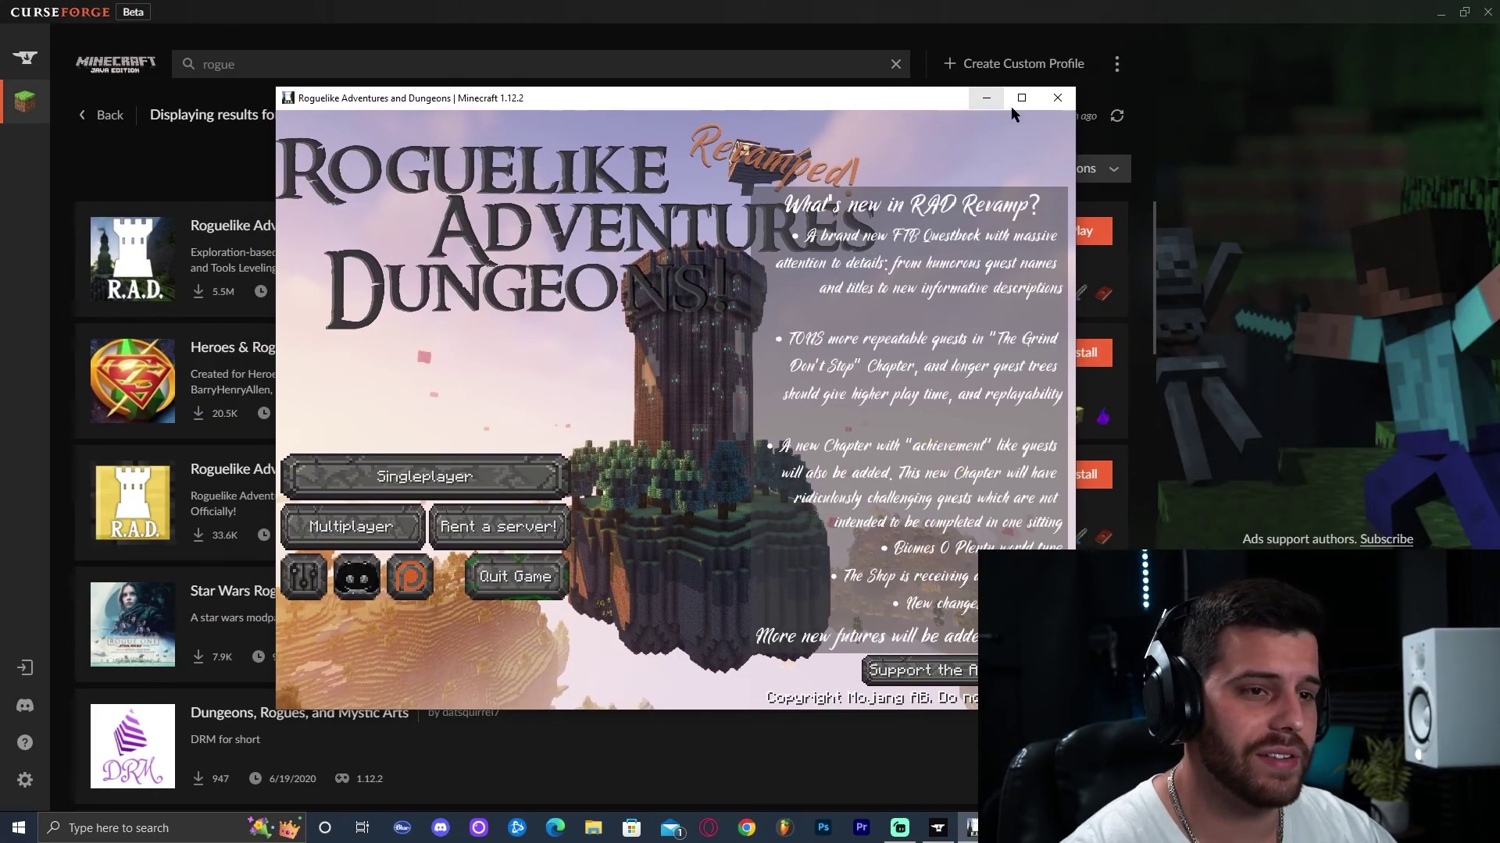
Create a new Survival world named New World and walk forward in first-person view.
left_click(1017, 105)
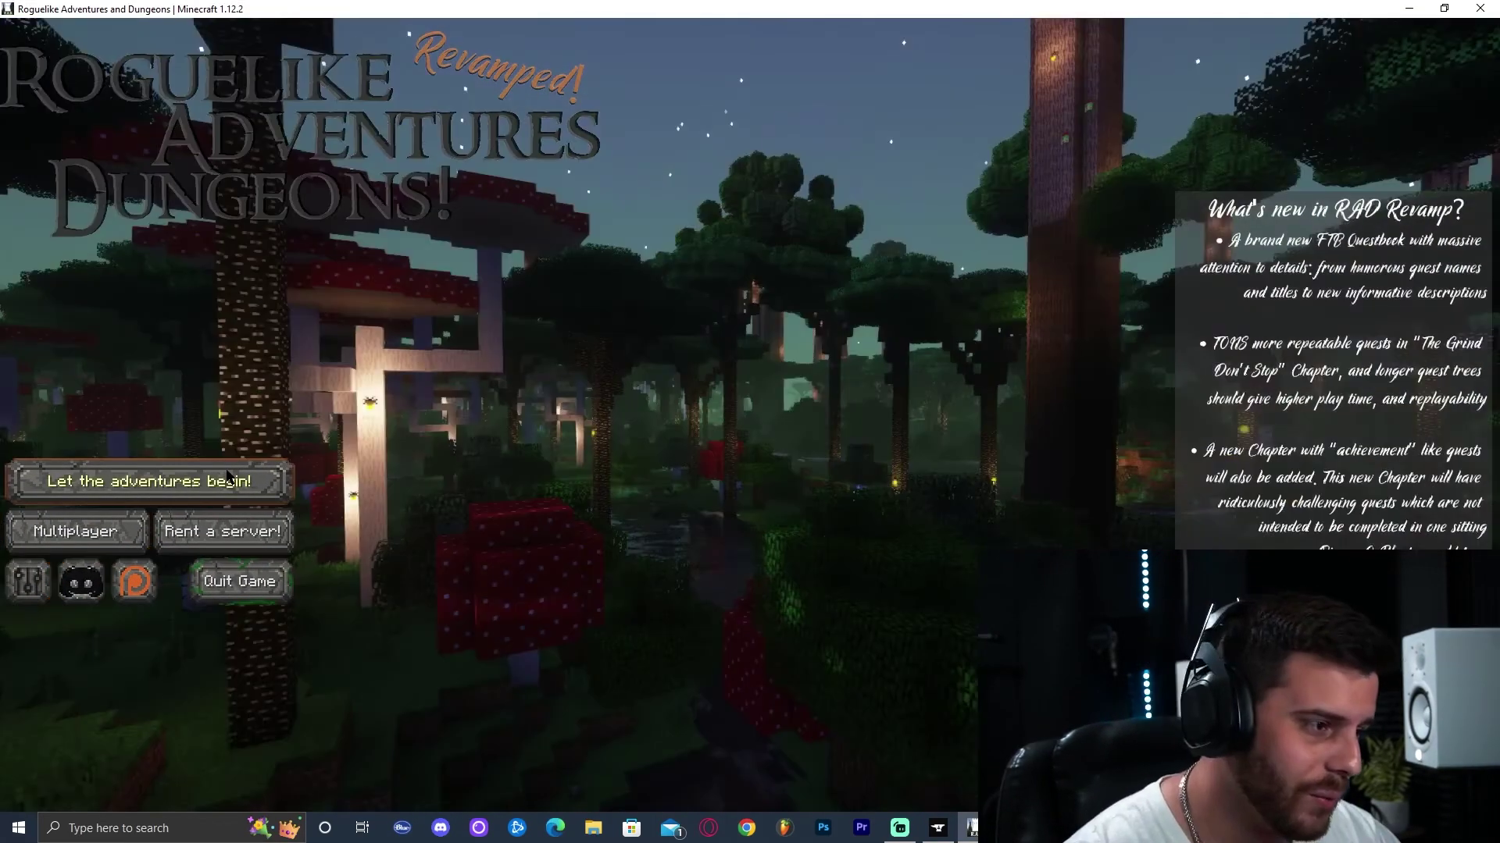
left_click(229, 478)
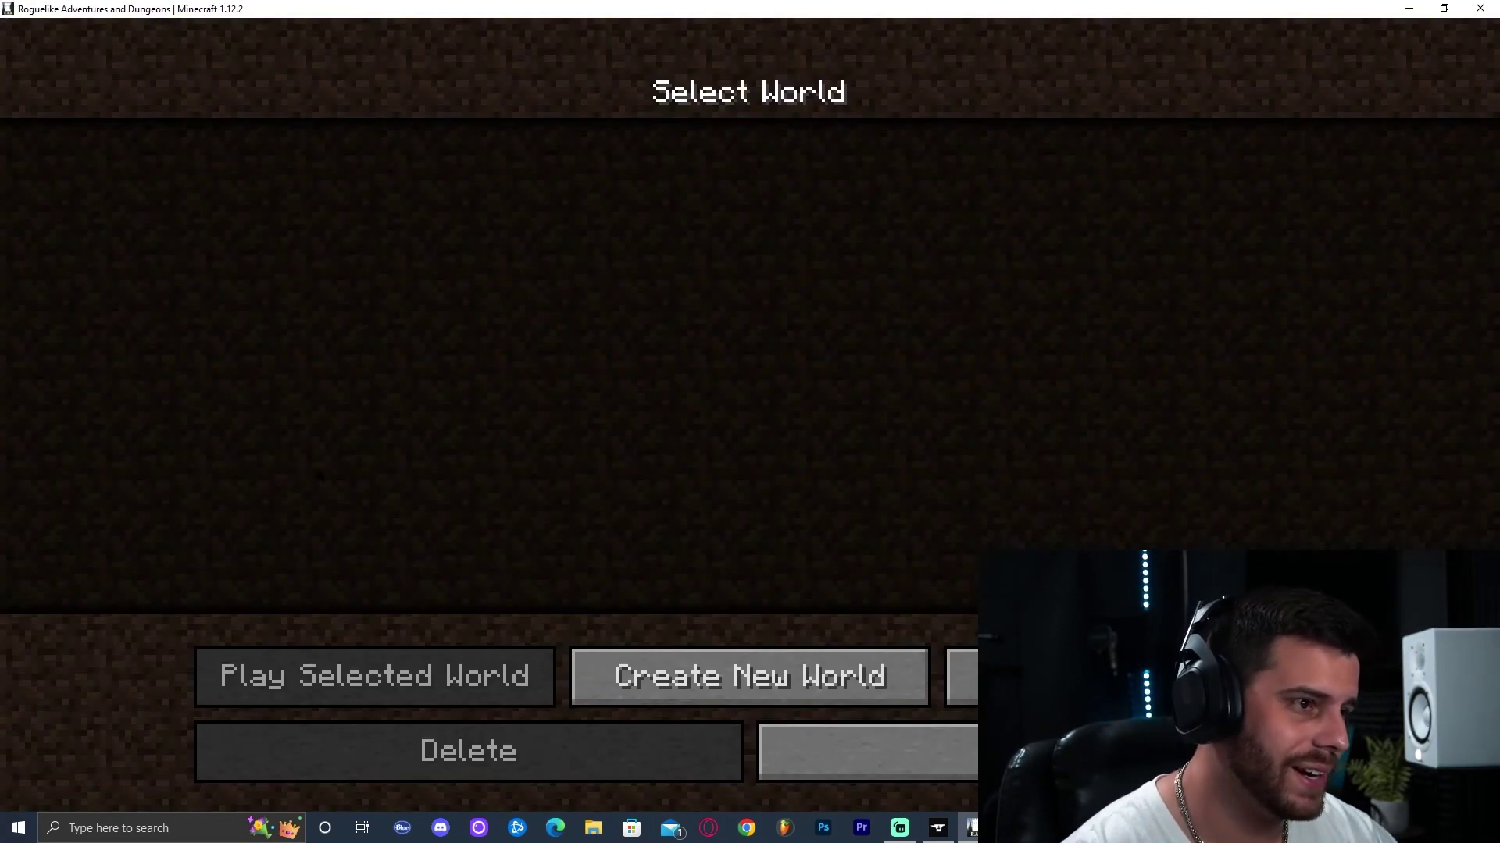
left_click(781, 676)
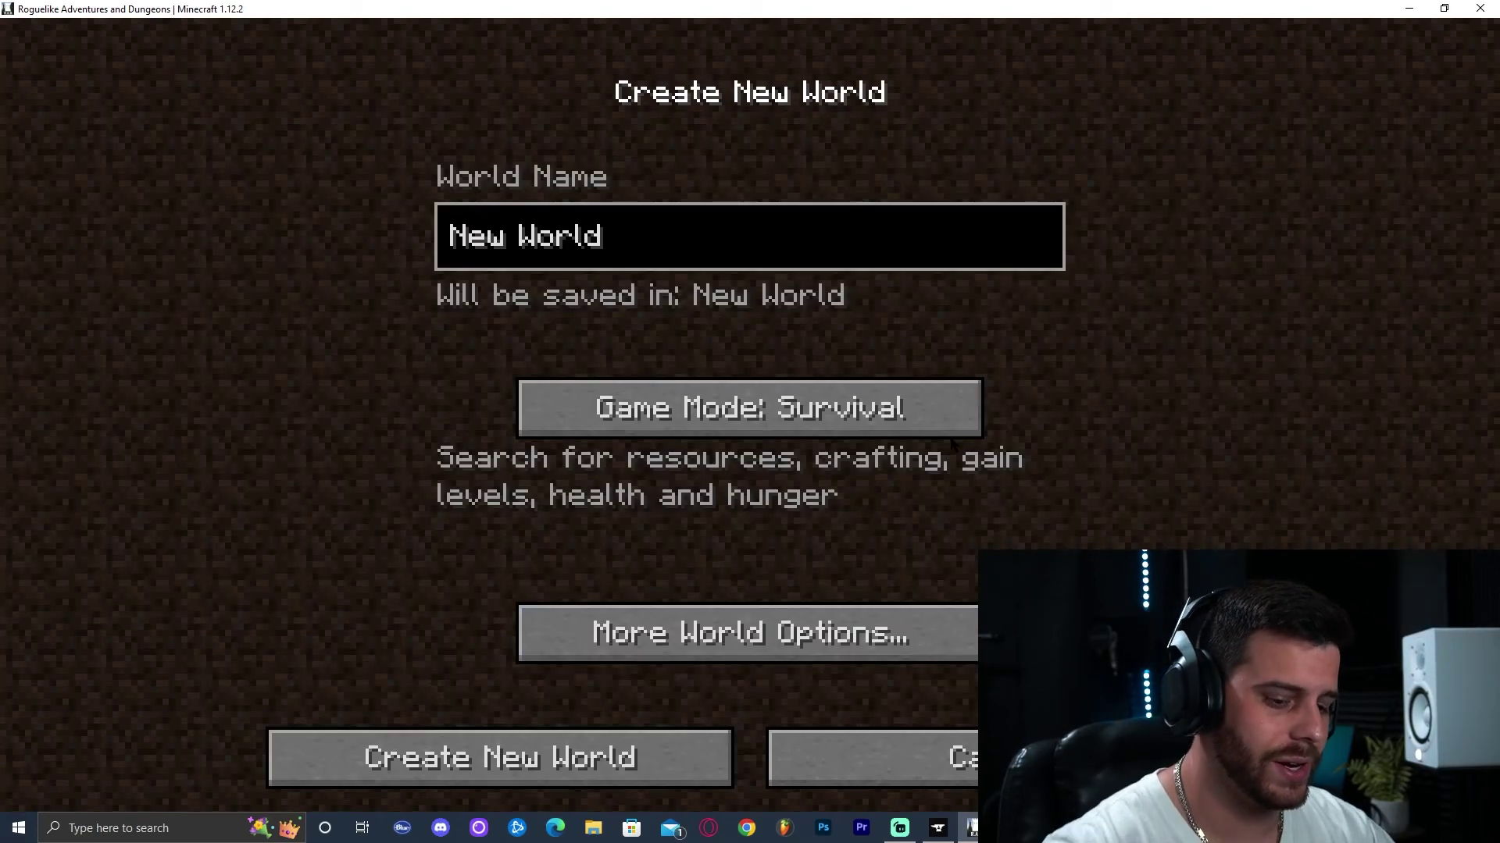
left_click(515, 756)
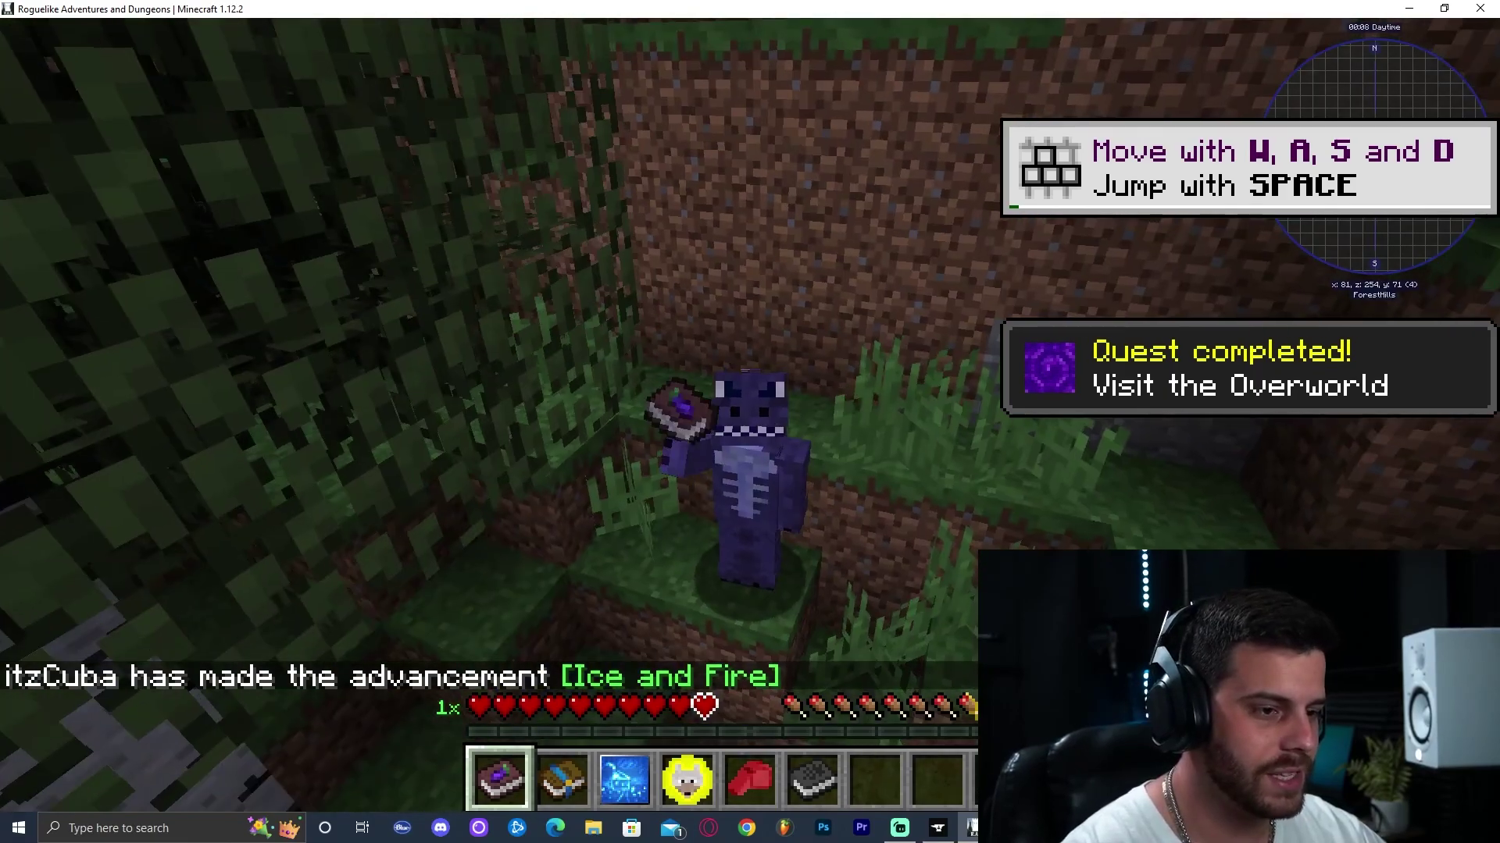
key("F5")
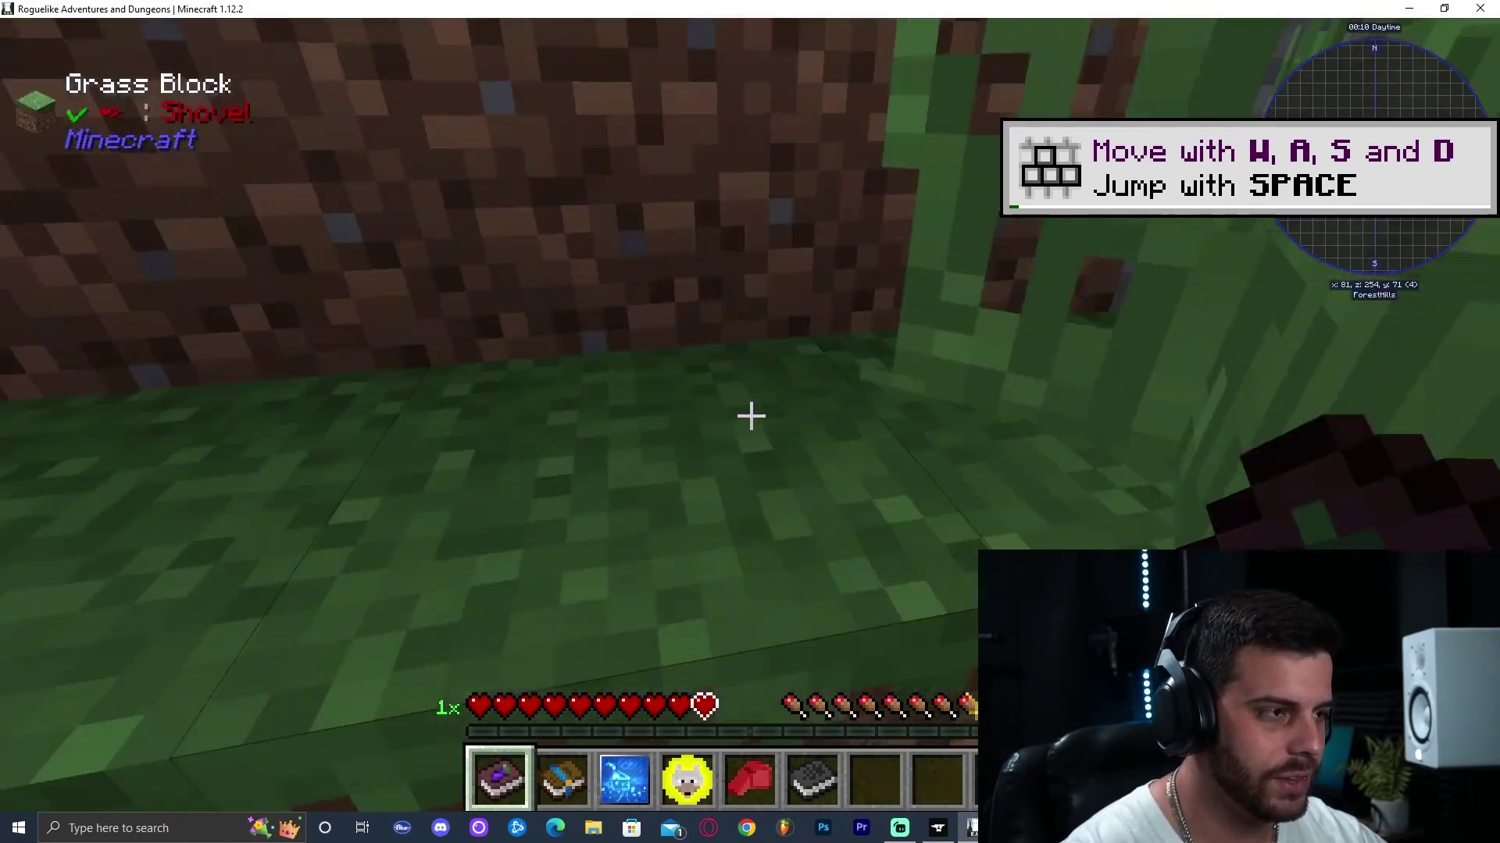
key("w")
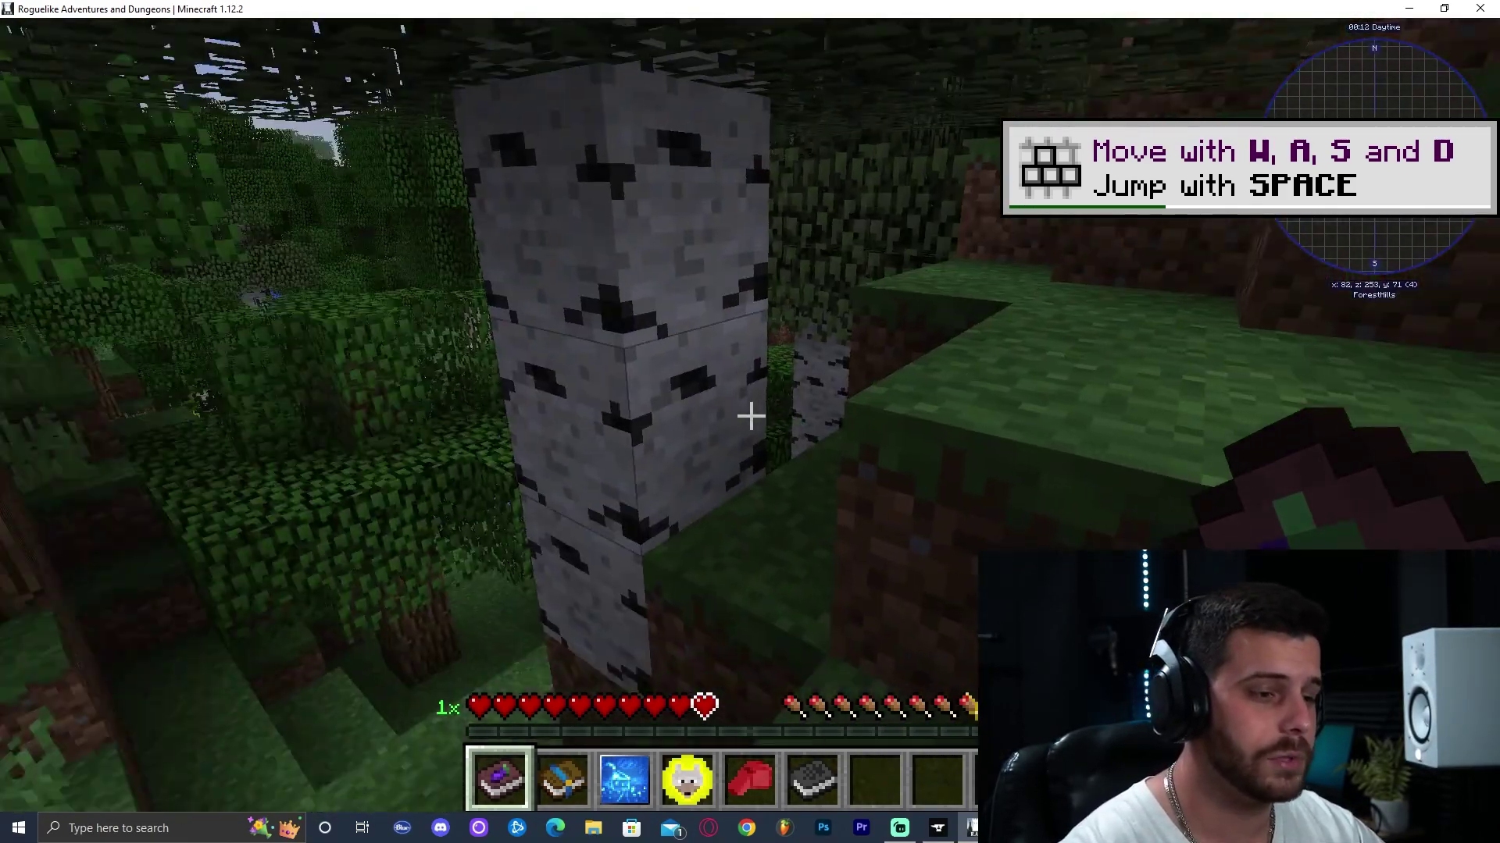